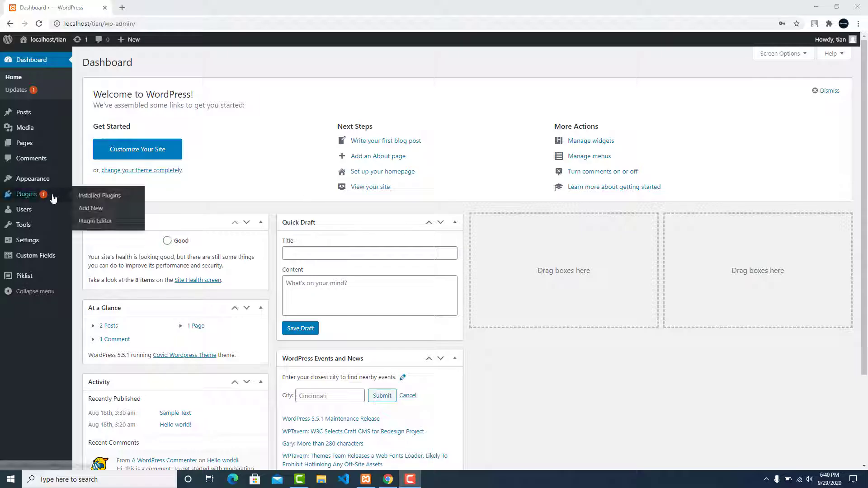
- From Installed Plugins, update the Piklist plugin to its latest version (1.0.10)
{"action": "left_click", "coordinate": [80, 197]}
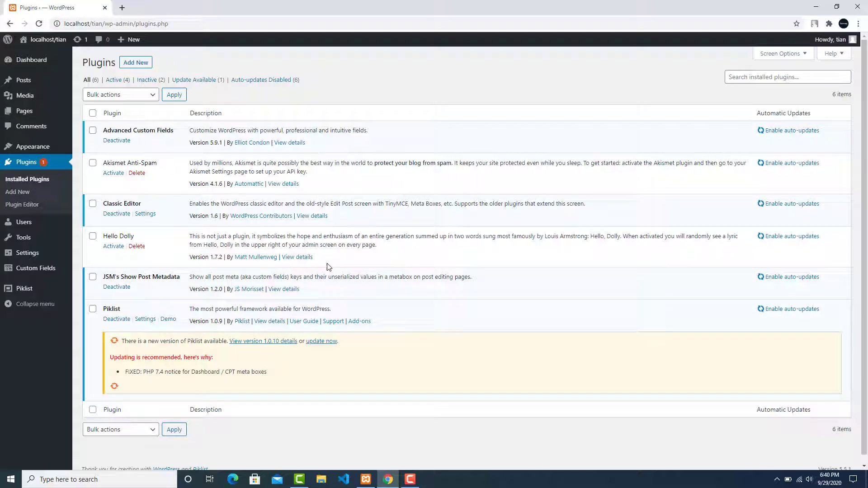
{"action": "left_click", "coordinate": [325, 342]}
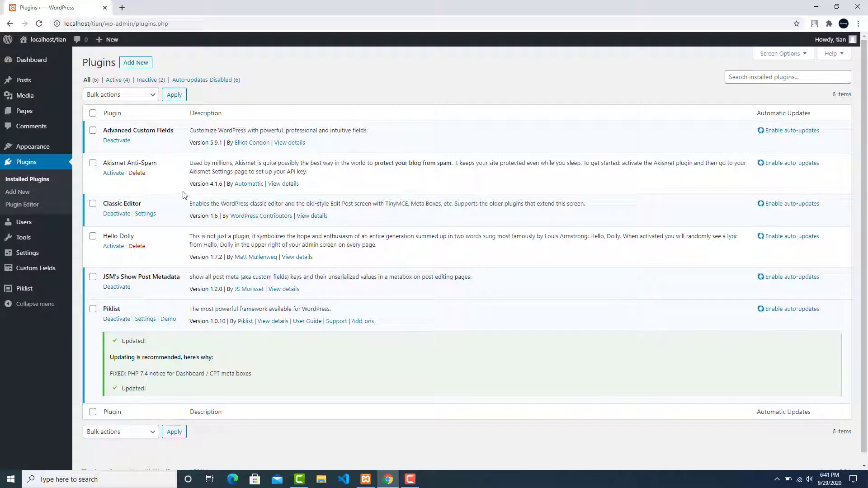
{"action": "mouse_move", "coordinate": [35, 268]}
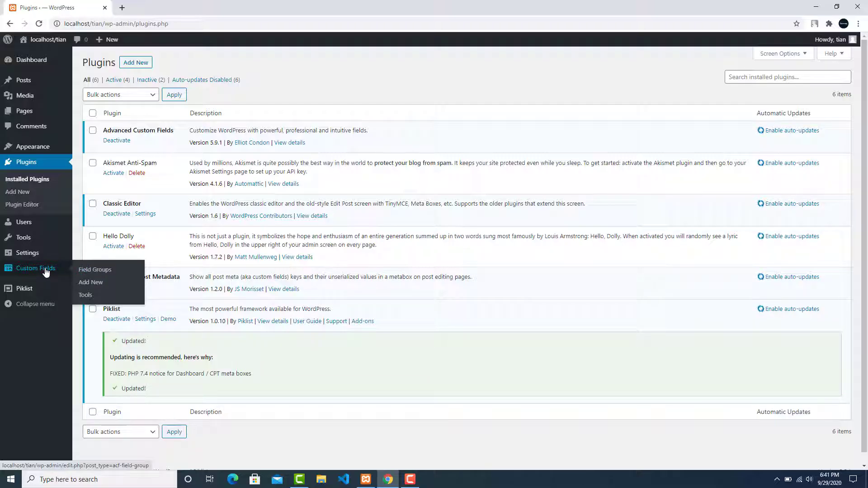
- Create a new ACF field group titled 'Test 1' and add its first field
{"action": "left_click", "coordinate": [46, 273]}
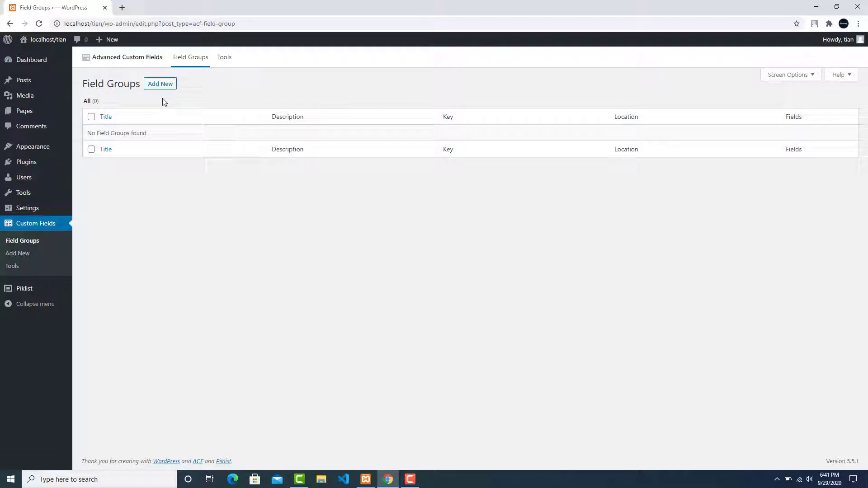
{"action": "left_click", "coordinate": [160, 84]}
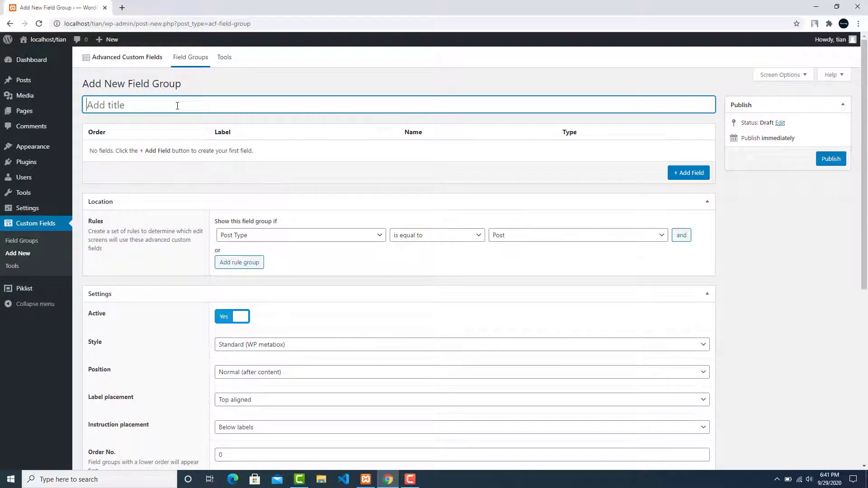
{"action": "type", "text": "Test 1"}
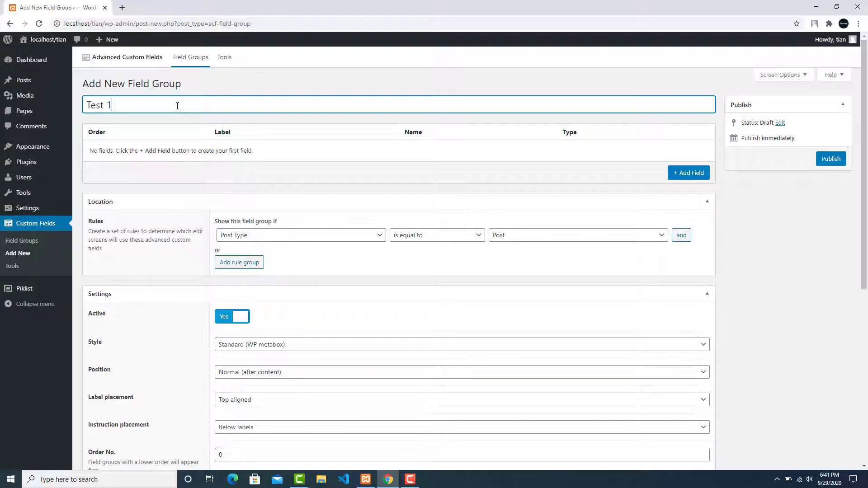
{"action": "left_click", "coordinate": [223, 172]}
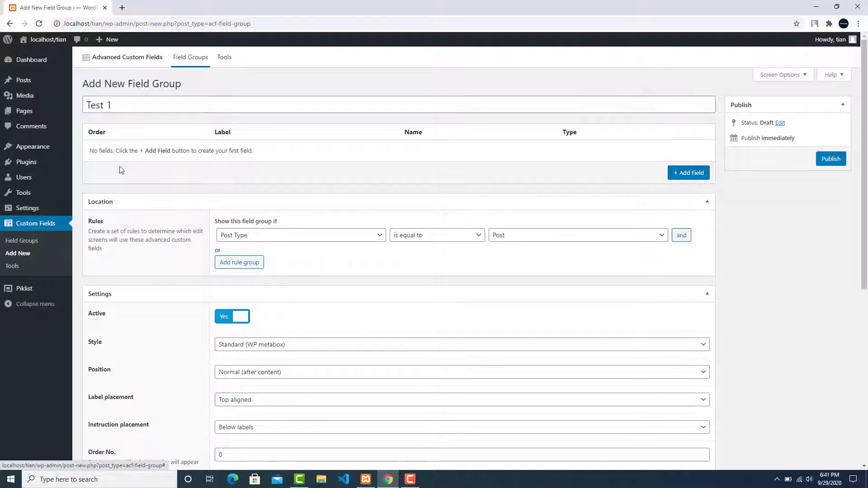
{"action": "left_click", "coordinate": [689, 173]}
{"action": "scroll", "coordinate": [231, 197], "scroll_direction": "down", "scroll_amount": 1}
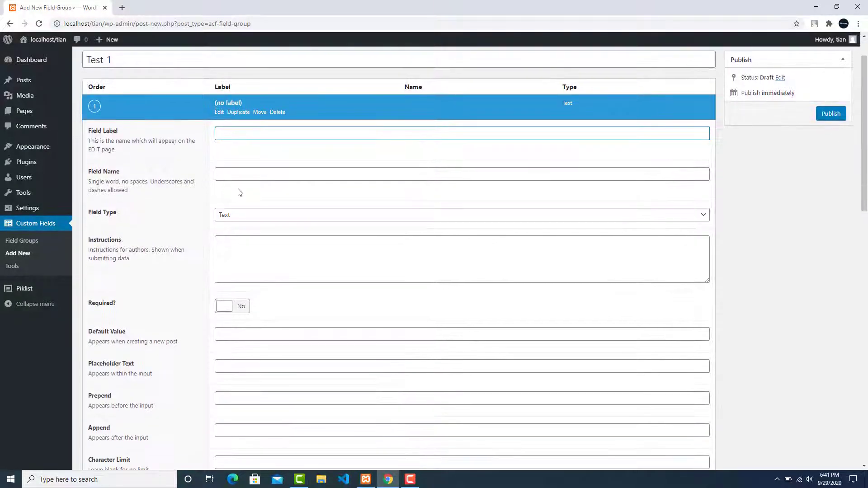
{"action": "scroll", "coordinate": [231, 195], "scroll_direction": "up", "scroll_amount": 1}
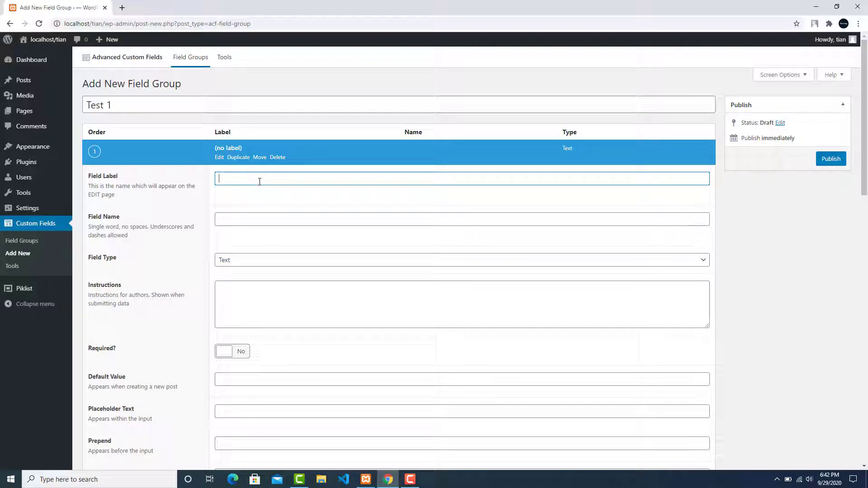
{"action": "type", "text": "N"}
{"action": "type", "text": "ame"}
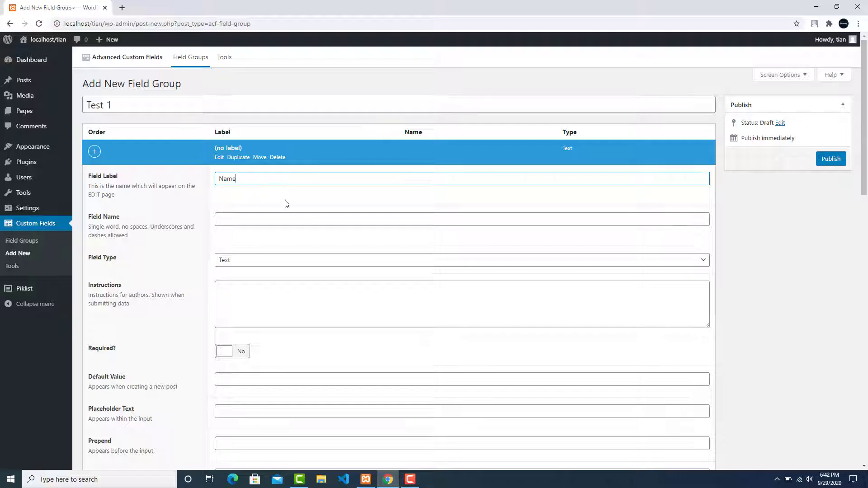
- Label the first field 'Name' with auto-filled name 'name' and keep type Text
{"action": "left_click", "coordinate": [285, 202]}
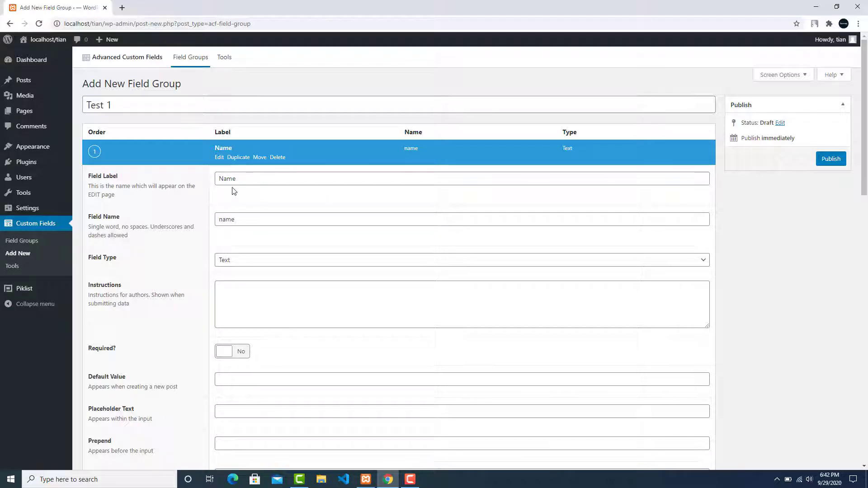
{"action": "left_click", "coordinate": [222, 264]}
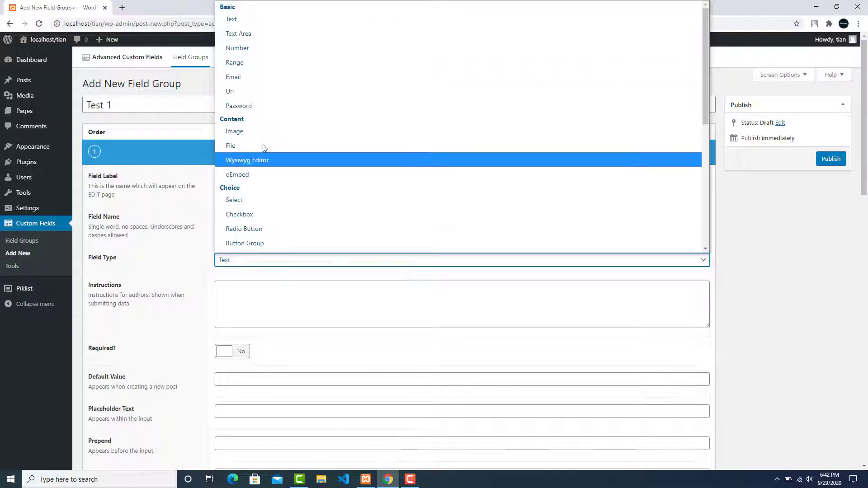
{"action": "left_click", "coordinate": [258, 24]}
{"action": "scroll", "coordinate": [295, 237], "scroll_direction": "down", "scroll_amount": 3}
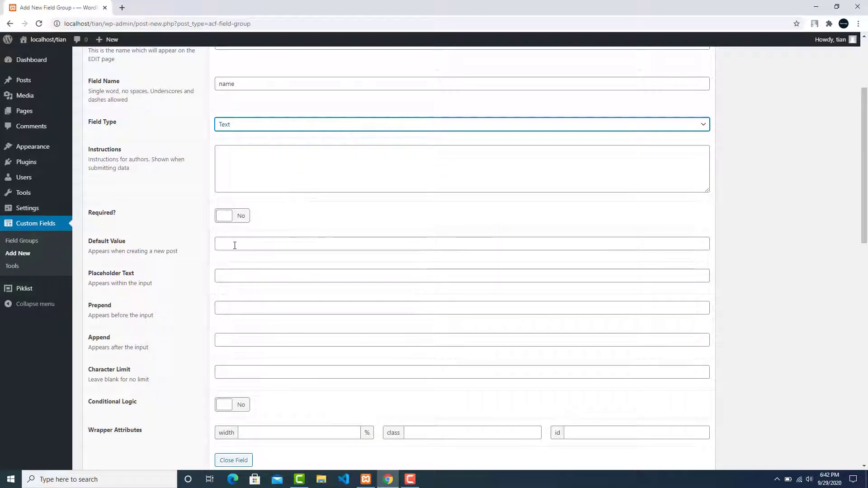
{"action": "scroll", "coordinate": [269, 230], "scroll_direction": "down", "scroll_amount": 1}
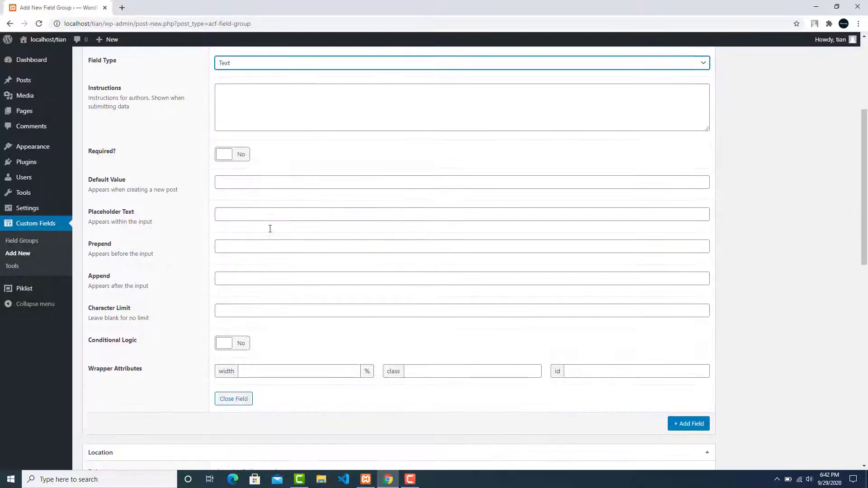
{"action": "scroll", "coordinate": [258, 258], "scroll_direction": "down", "scroll_amount": 1}
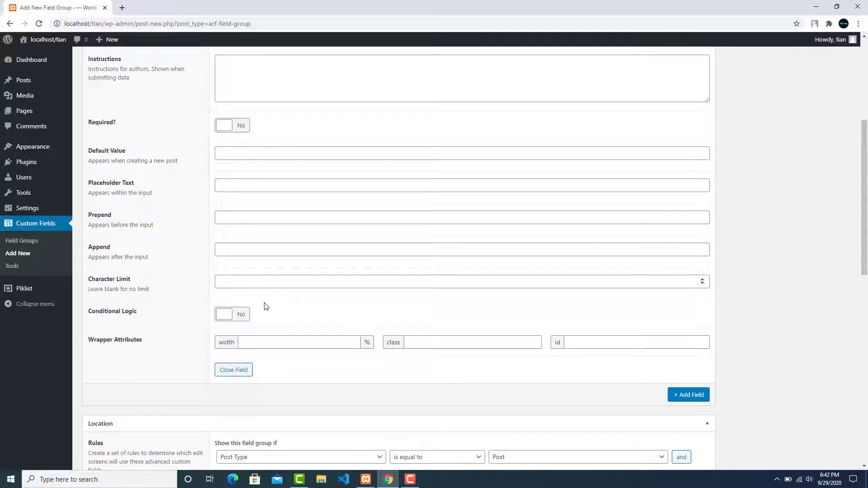
{"action": "scroll", "coordinate": [276, 312], "scroll_direction": "down", "scroll_amount": 1}
{"action": "scroll", "coordinate": [276, 312], "scroll_direction": "down", "scroll_amount": 1}
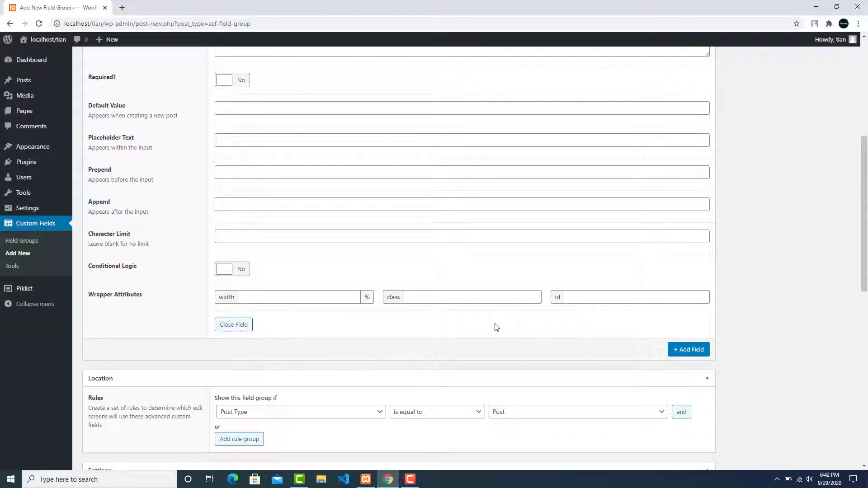
- Add a second field labelled 'Job Description' with auto-filled name job_description
{"action": "left_click", "coordinate": [688, 350]}
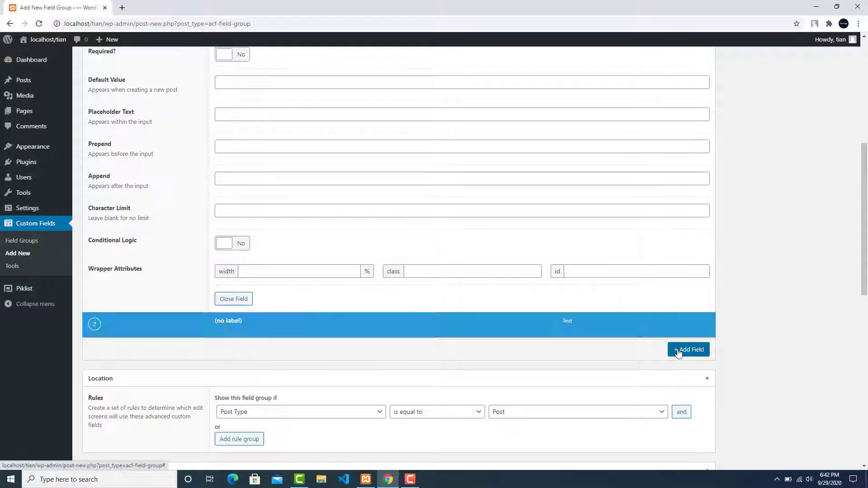
{"action": "scroll", "coordinate": [462, 203], "scroll_direction": "up", "scroll_amount": 2}
{"action": "scroll", "coordinate": [277, 235], "scroll_direction": "down", "scroll_amount": 3}
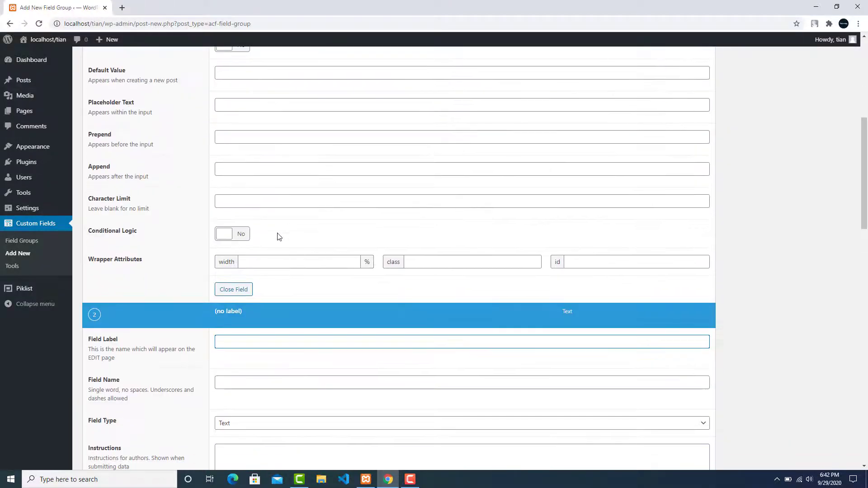
{"action": "left_click", "coordinate": [236, 289]}
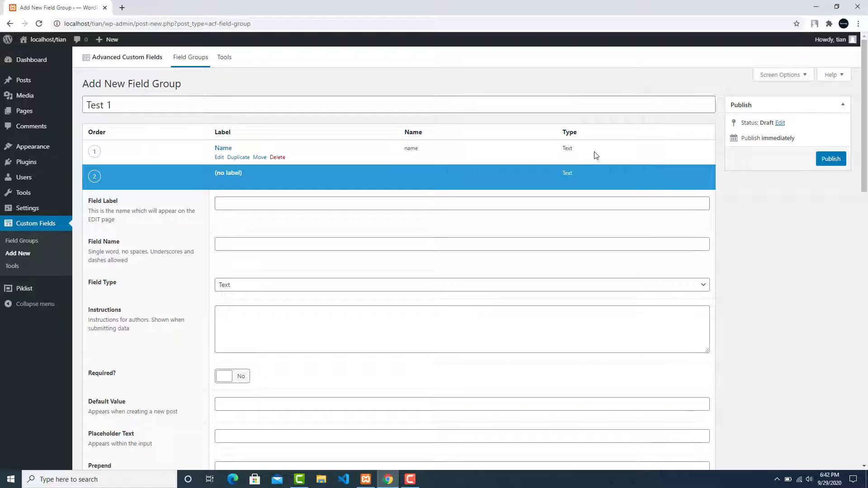
{"action": "left_click", "coordinate": [297, 204]}
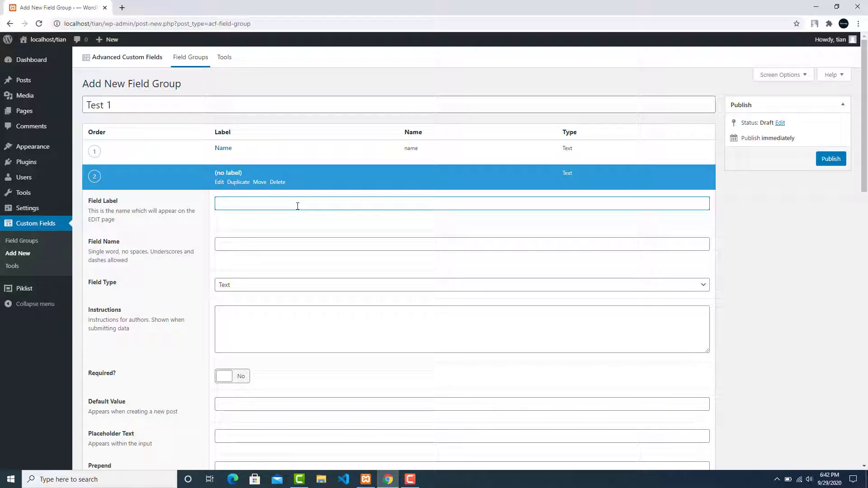
{"action": "left_click", "coordinate": [259, 286]}
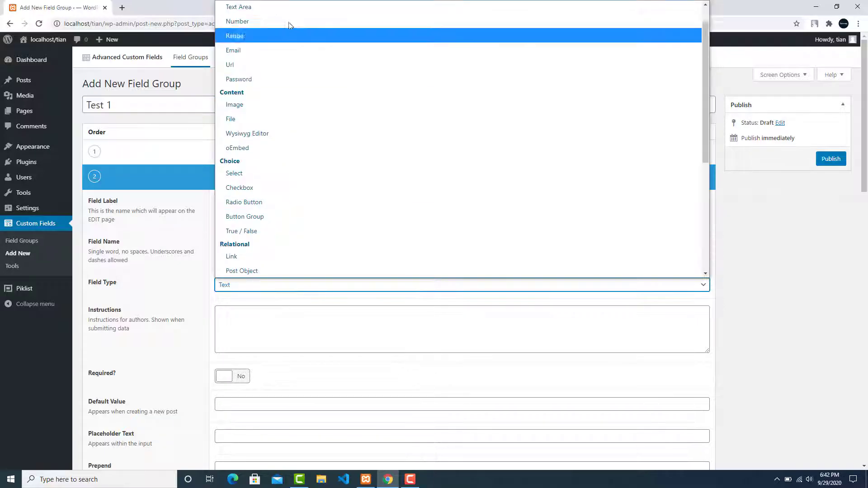
{"action": "left_click", "coordinate": [739, 262]}
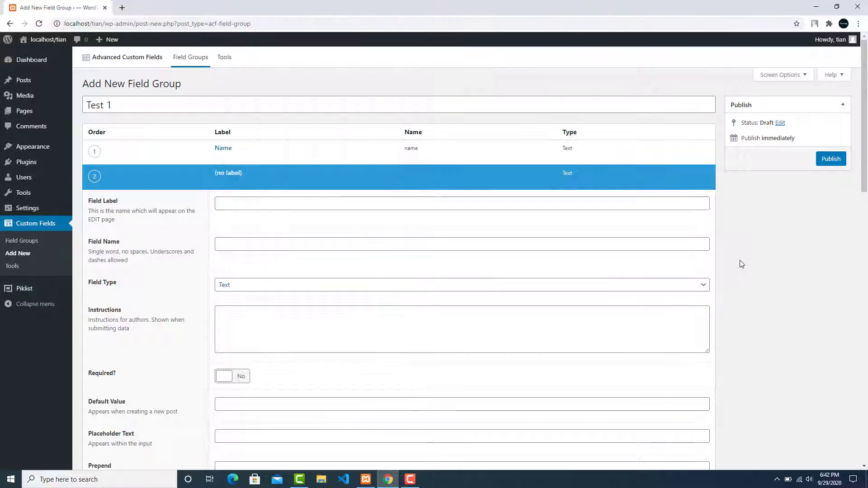
{"action": "left_click", "coordinate": [269, 204]}
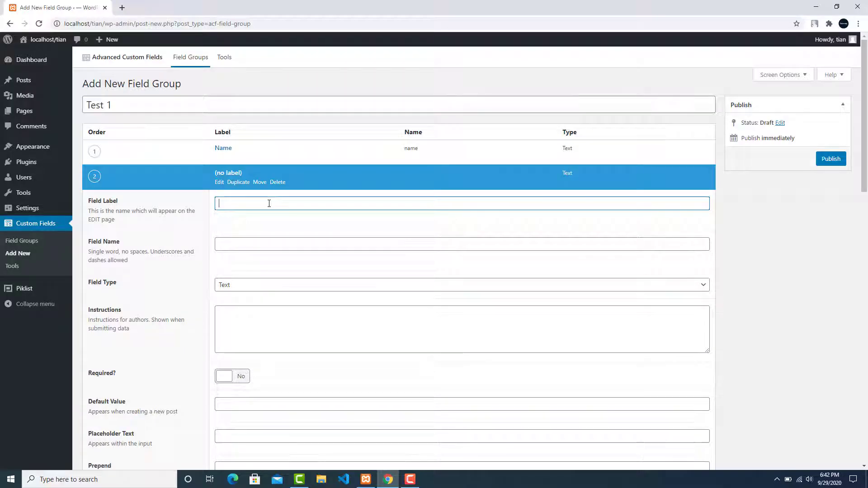
{"action": "type", "text": "Des"}
{"action": "key", "text": "BackSpace"}
{"action": "key", "text": "BackSpace"}
{"action": "type", "text": "escription"}
{"action": "key", "text": "Tab"}
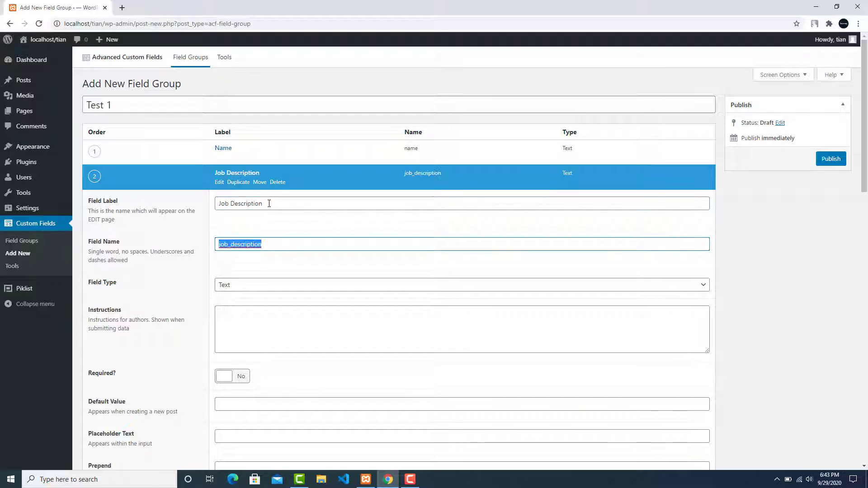
{"action": "left_click", "coordinate": [265, 245]}
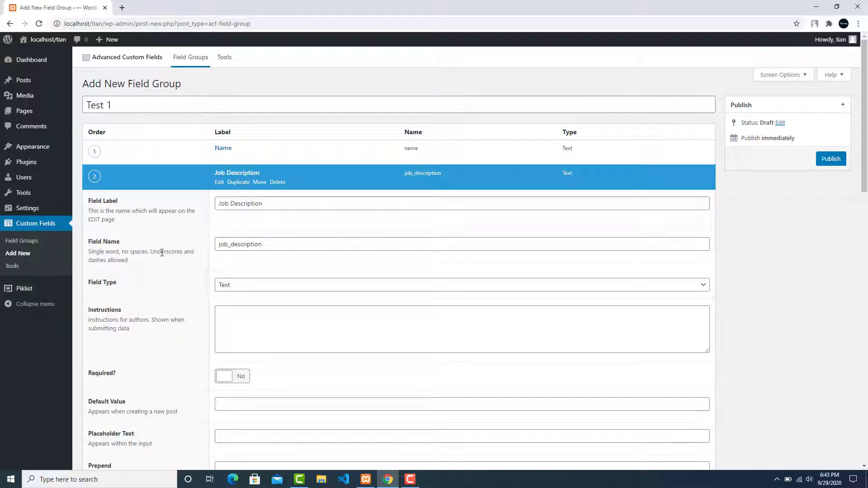
- Make Job Description a Text Area with an empty default value and close its settings
{"action": "left_click", "coordinate": [257, 288]}
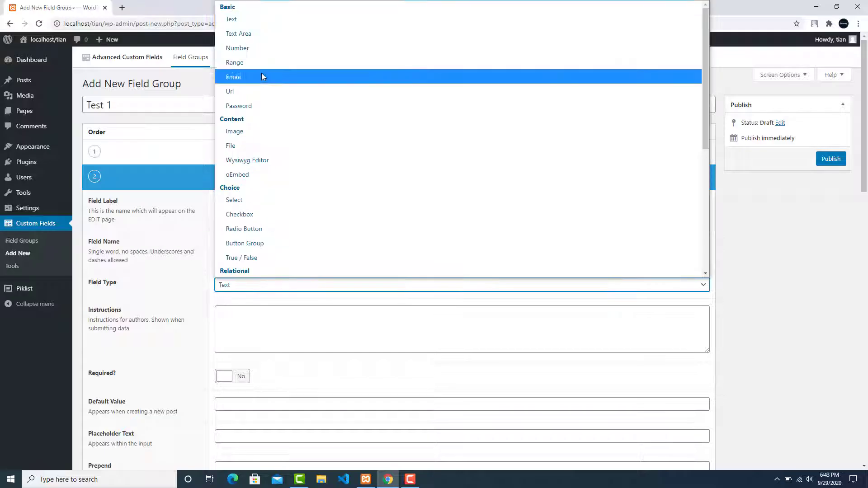
{"action": "left_click", "coordinate": [268, 34]}
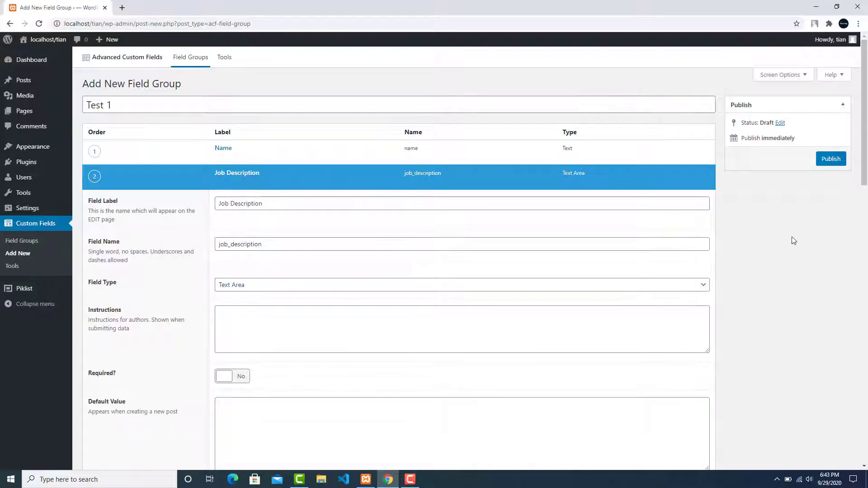
{"action": "scroll", "coordinate": [486, 256], "scroll_direction": "down", "scroll_amount": 1}
{"action": "scroll", "coordinate": [485, 257], "scroll_direction": "down", "scroll_amount": 1}
{"action": "left_click", "coordinate": [270, 374]}
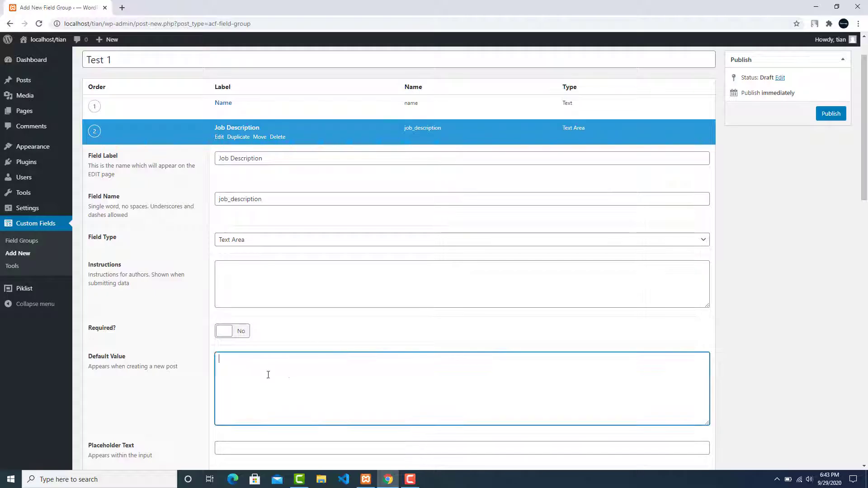
{"action": "mouse_move", "coordinate": [397, 132]}
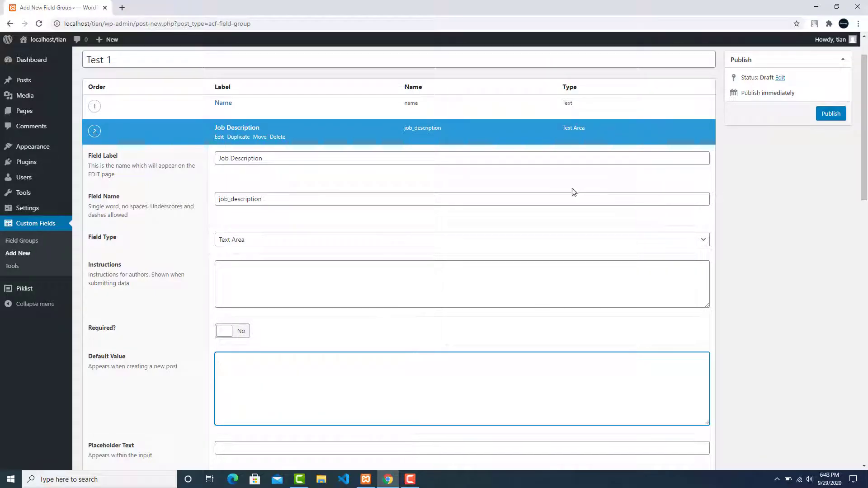
{"action": "left_click", "coordinate": [634, 224]}
{"action": "scroll", "coordinate": [634, 225], "scroll_direction": "down", "scroll_amount": 3}
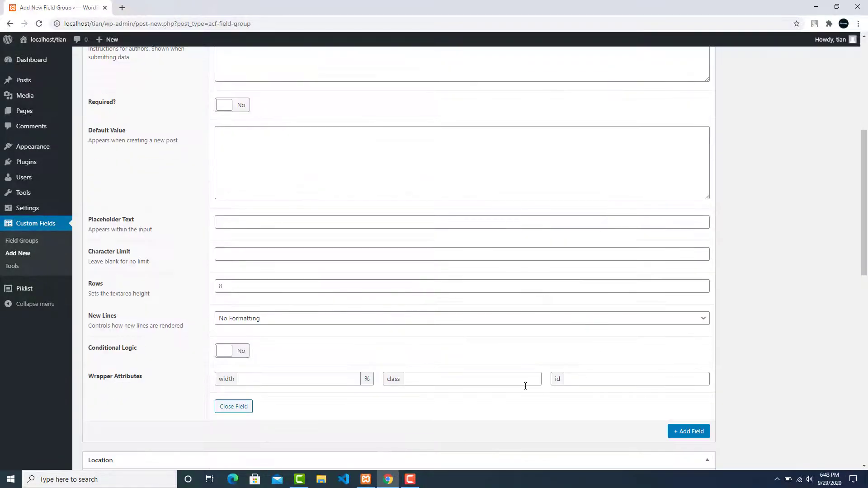
{"action": "left_click", "coordinate": [245, 406]}
{"action": "scroll", "coordinate": [291, 242], "scroll_direction": "up", "scroll_amount": 3}
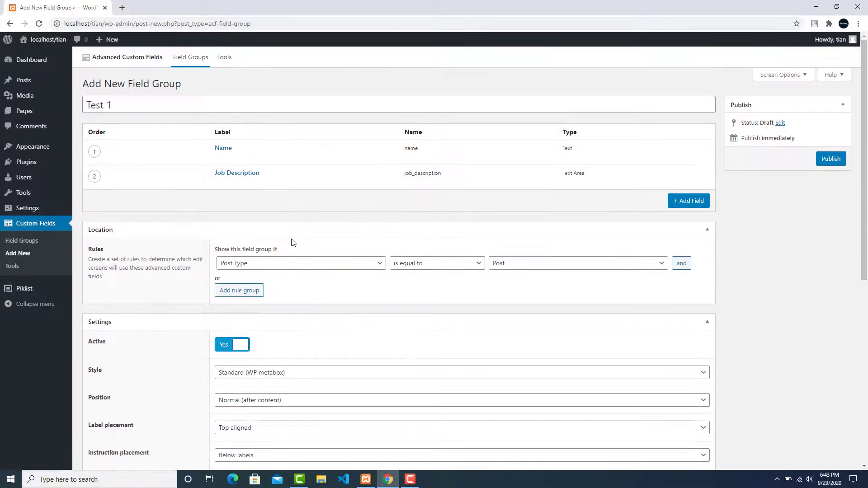
- Add a third field 'Phone Number' (phone_number) of type Number and close it
{"action": "left_click", "coordinate": [681, 205]}
{"action": "type", "text": "P"}
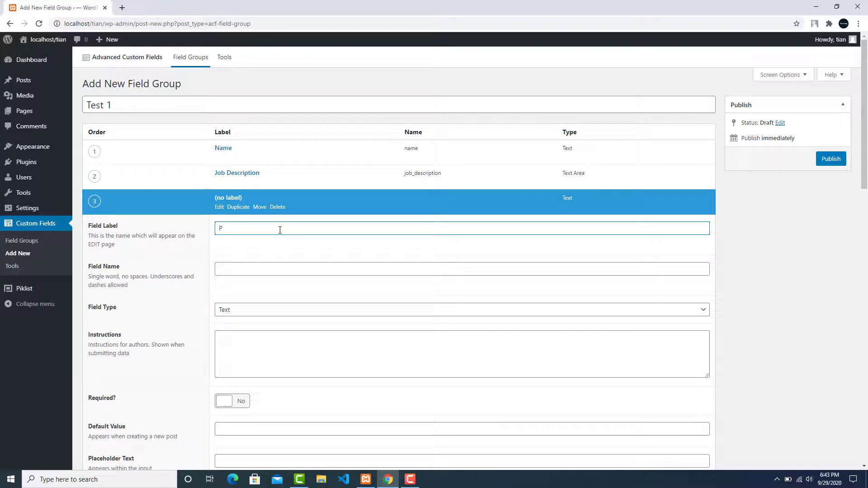
{"action": "type", "text": "hone Number"}
{"action": "left_click", "coordinate": [290, 264]}
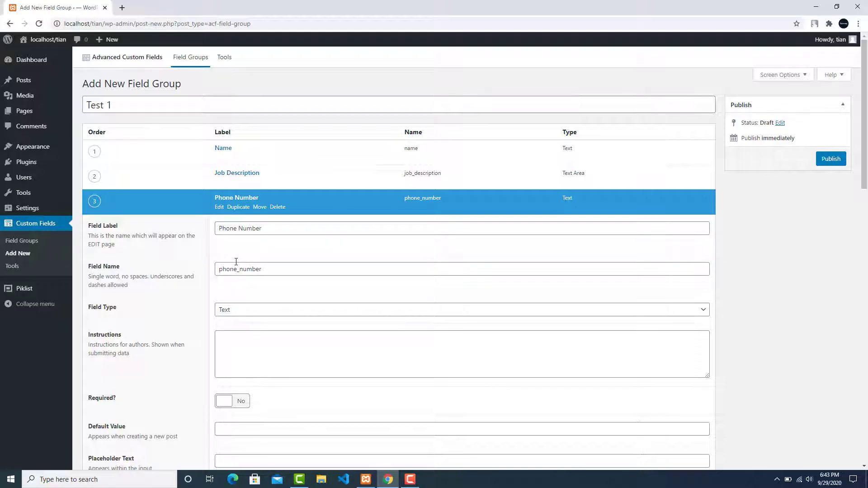
{"action": "left_click", "coordinate": [254, 311]}
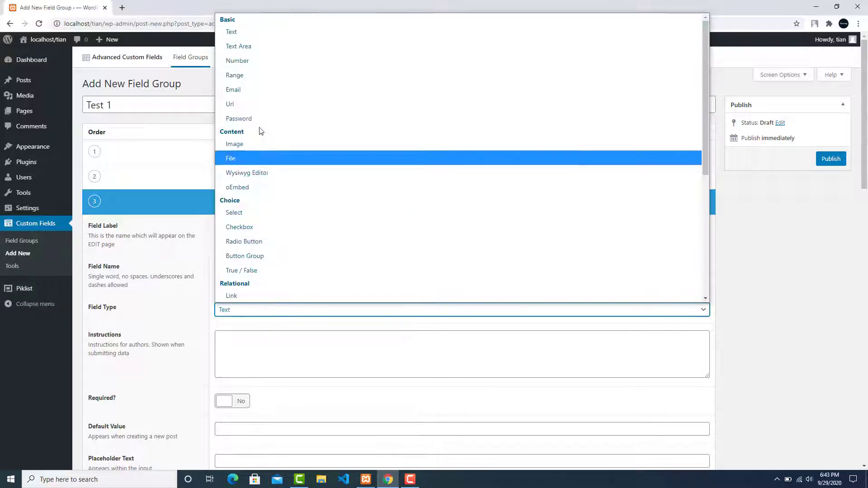
{"action": "left_click", "coordinate": [270, 64]}
{"action": "scroll", "coordinate": [341, 333], "scroll_direction": "down", "scroll_amount": 1}
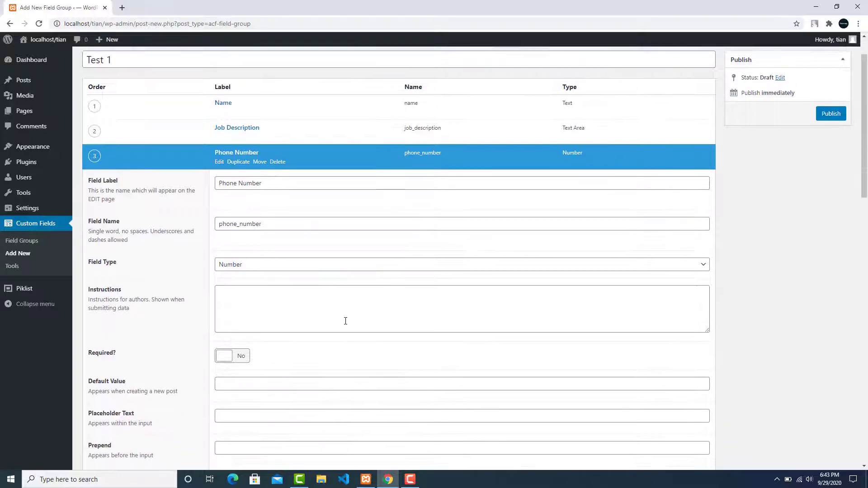
{"action": "scroll", "coordinate": [345, 320], "scroll_direction": "down", "scroll_amount": 2}
{"action": "scroll", "coordinate": [351, 324], "scroll_direction": "down", "scroll_amount": 1}
{"action": "scroll", "coordinate": [430, 409], "scroll_direction": "down", "scroll_amount": 1}
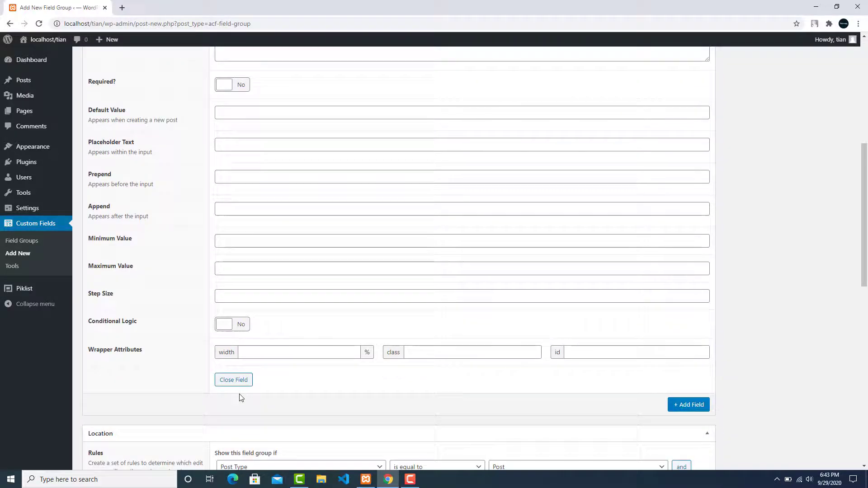
{"action": "left_click", "coordinate": [237, 381]}
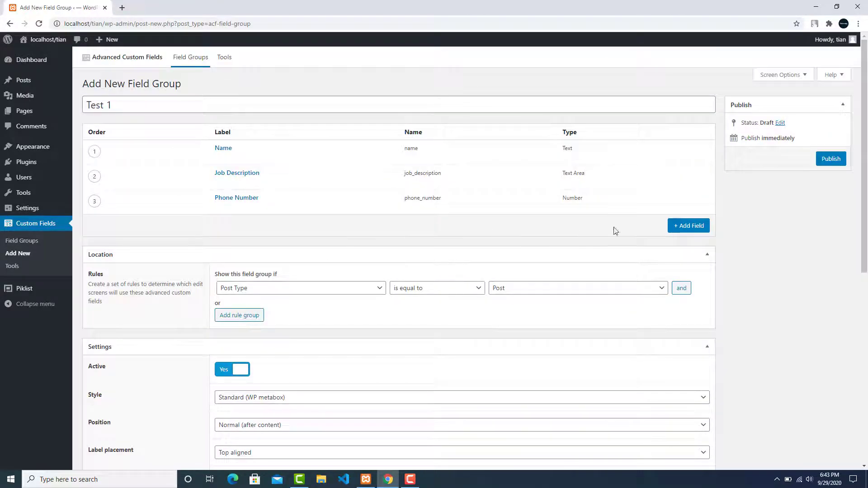
- Add a fourth field of type Url labelled 'Website Address' (website_address)
{"action": "left_click", "coordinate": [690, 227]}
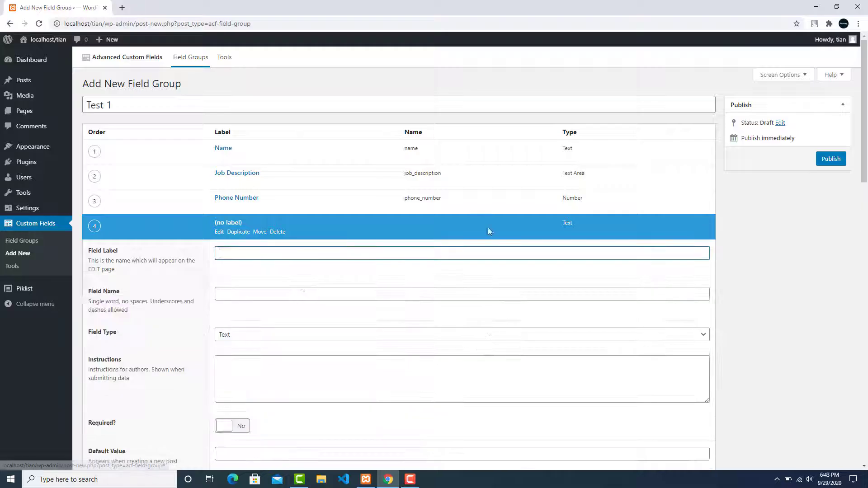
{"action": "left_click", "coordinate": [244, 334]}
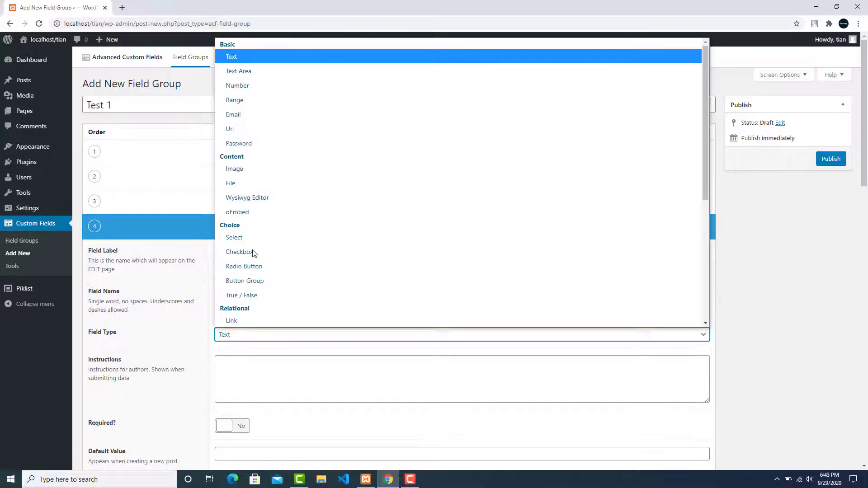
{"action": "left_click", "coordinate": [270, 130]}
{"action": "left_click", "coordinate": [283, 253]}
{"action": "type", "text": "Website A"}
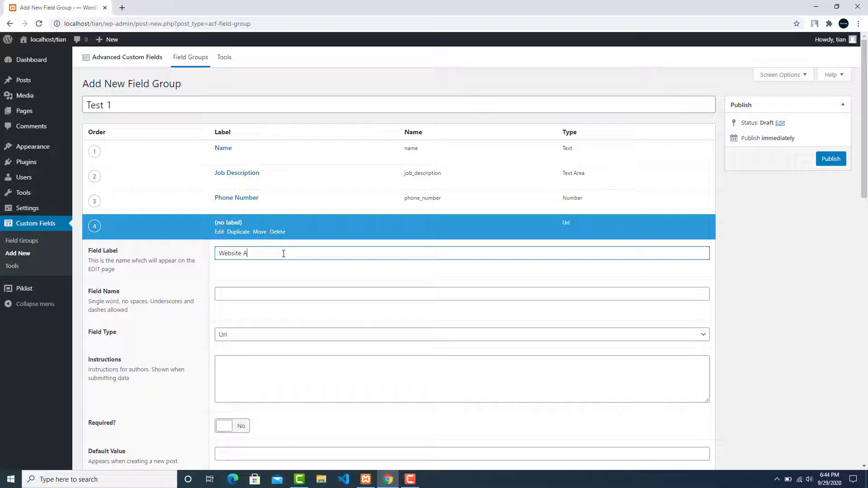
{"action": "type", "text": "d"}
{"action": "type", "text": "dress"}
{"action": "left_click", "coordinate": [254, 274]}
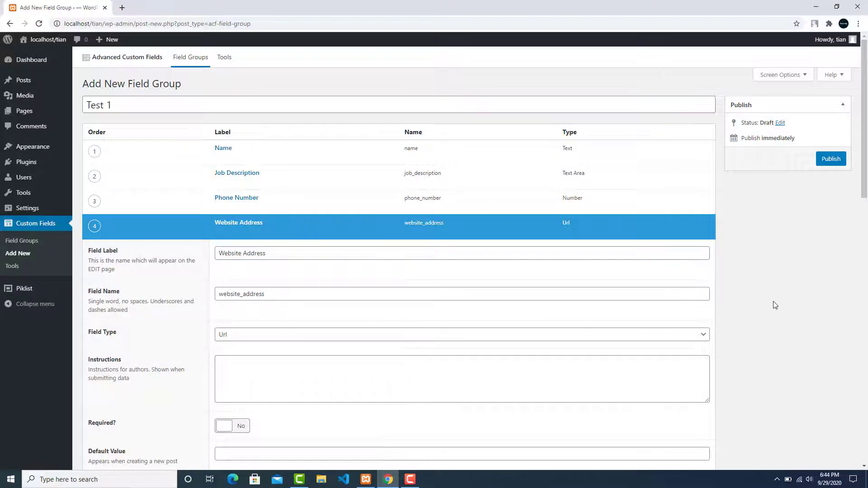
{"action": "scroll", "coordinate": [761, 284], "scroll_direction": "down", "scroll_amount": 1}
{"action": "scroll", "coordinate": [760, 284], "scroll_direction": "down", "scroll_amount": 5}
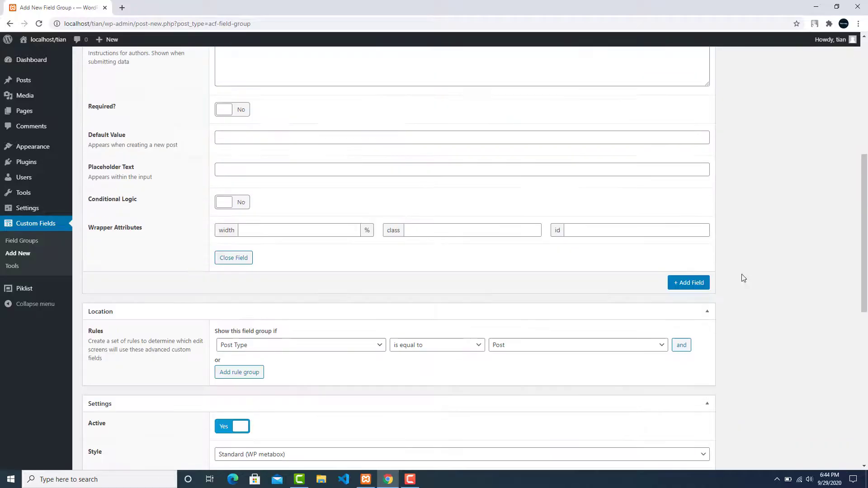
- Add a fifth field of type Image labelled 'Photo' (photo) and close its settings
{"action": "left_click", "coordinate": [231, 256]}
{"action": "scroll", "coordinate": [314, 233], "scroll_direction": "up", "scroll_amount": 4}
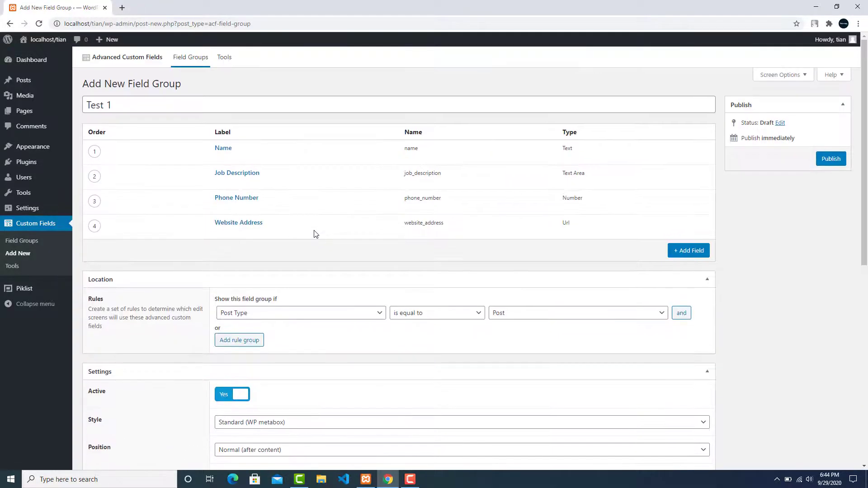
{"action": "left_click", "coordinate": [685, 252]}
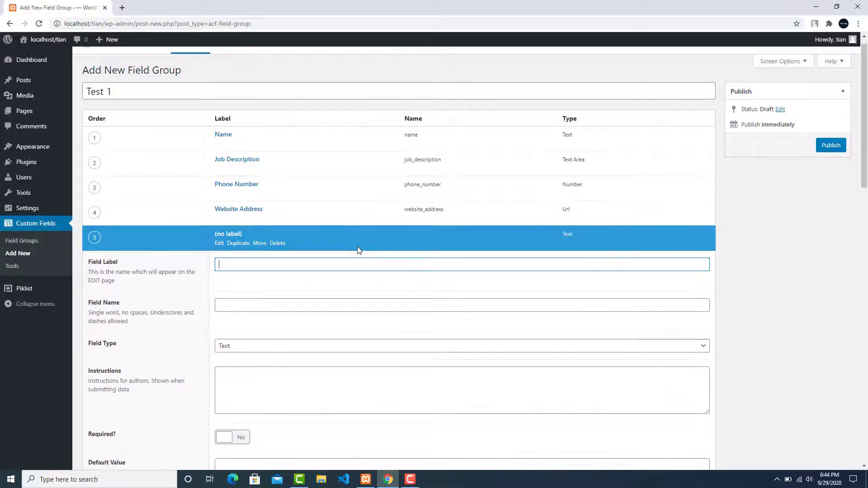
{"action": "scroll", "coordinate": [324, 206], "scroll_direction": "down", "scroll_amount": 3}
{"action": "left_click", "coordinate": [287, 227]}
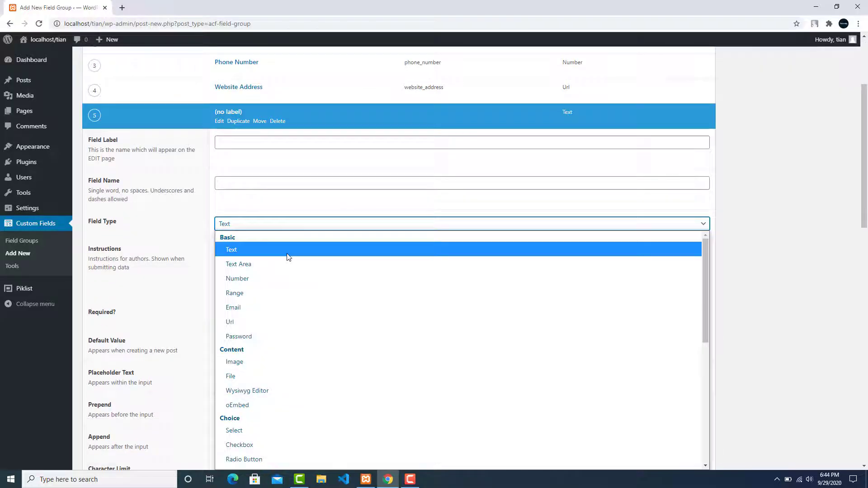
{"action": "scroll", "coordinate": [304, 286], "scroll_direction": "down", "scroll_amount": 3}
{"action": "scroll", "coordinate": [305, 285], "scroll_direction": "up", "scroll_amount": 3}
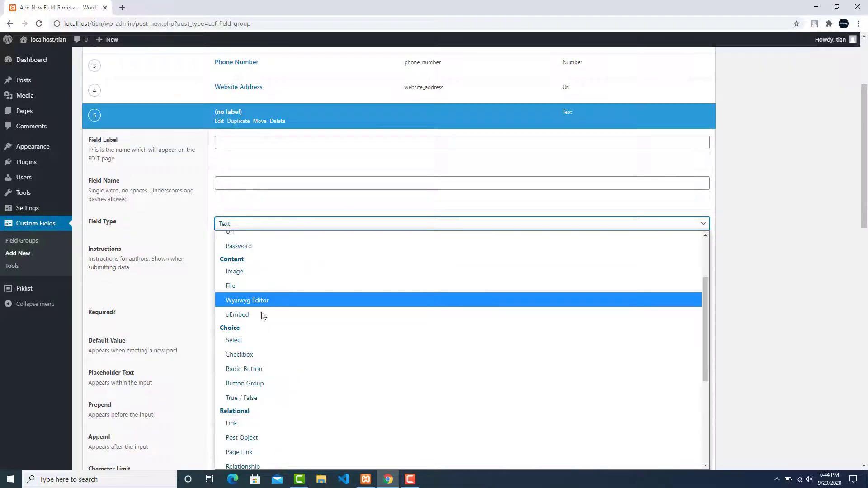
{"action": "left_click", "coordinate": [265, 272]}
{"action": "left_click", "coordinate": [278, 144]}
{"action": "type", "text": "Photo"}
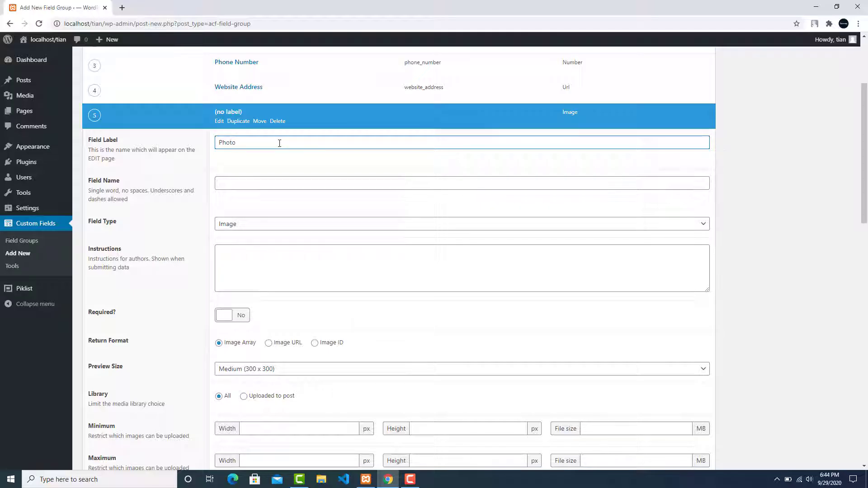
{"action": "left_click", "coordinate": [276, 182]}
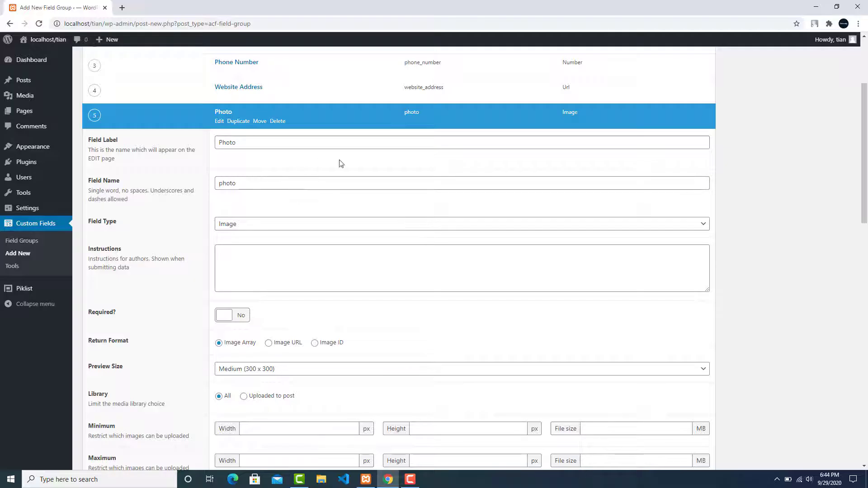
{"action": "scroll", "coordinate": [392, 198], "scroll_direction": "down", "scroll_amount": 3}
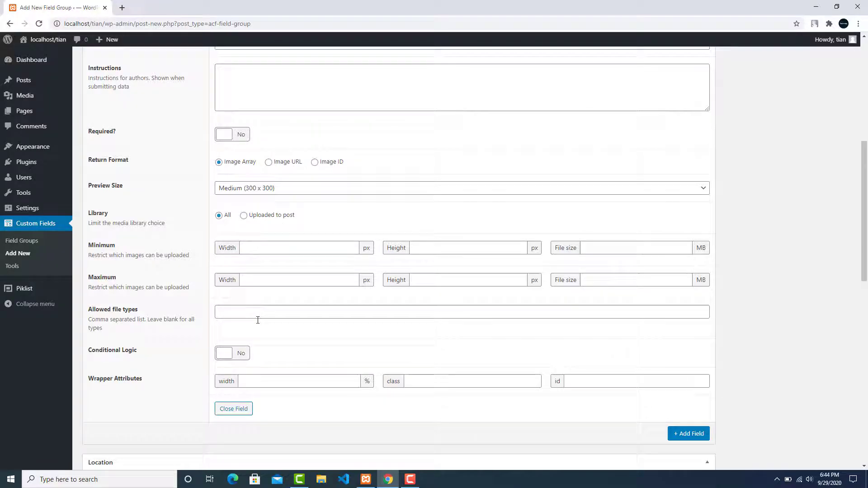
{"action": "left_click", "coordinate": [233, 408]}
{"action": "scroll", "coordinate": [331, 161], "scroll_direction": "up", "scroll_amount": 5}
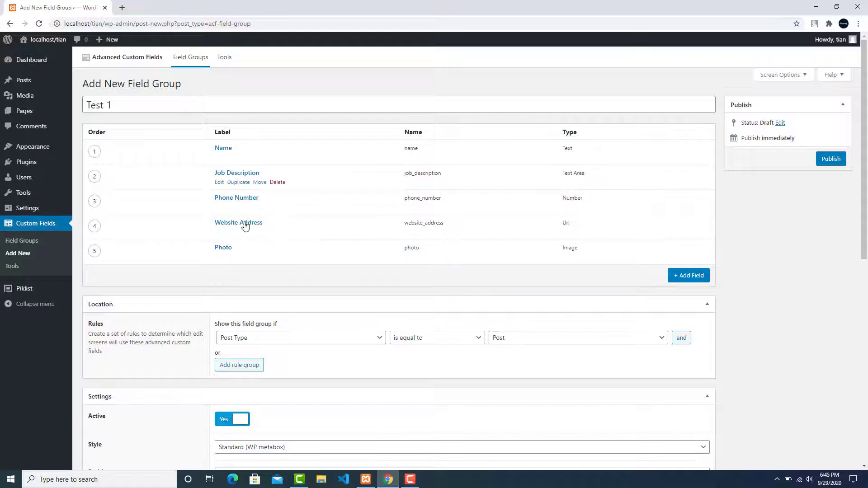
{"action": "mouse_move", "coordinate": [239, 226]}
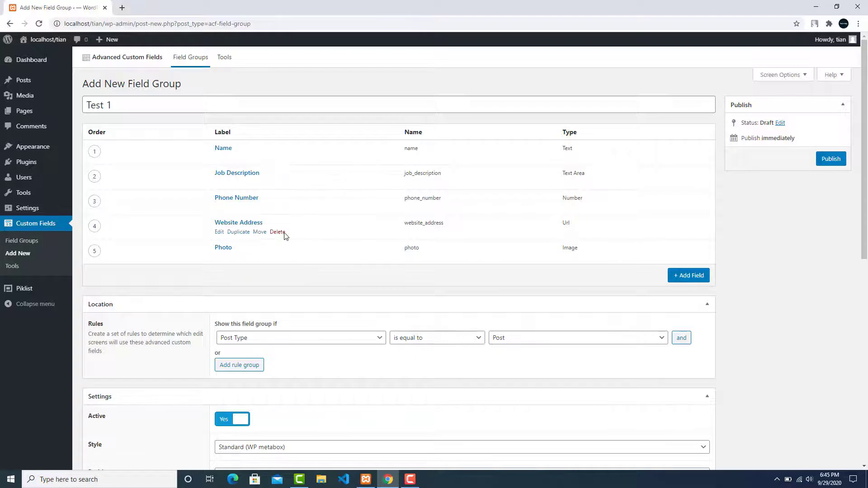
{"action": "scroll", "coordinate": [333, 181], "scroll_direction": "down", "scroll_amount": 1}
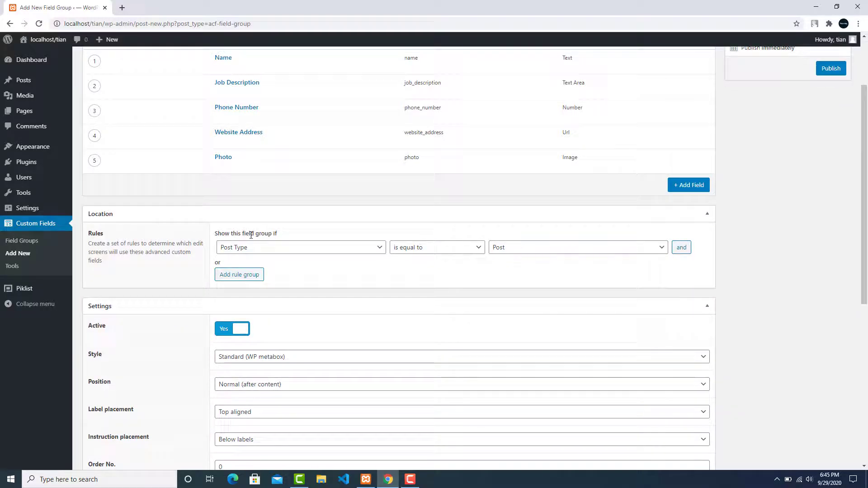
- Set the location rule to Post Type is equal to Post, after trying template rules
{"action": "left_click", "coordinate": [293, 247]}
{"action": "left_click", "coordinate": [293, 248]}
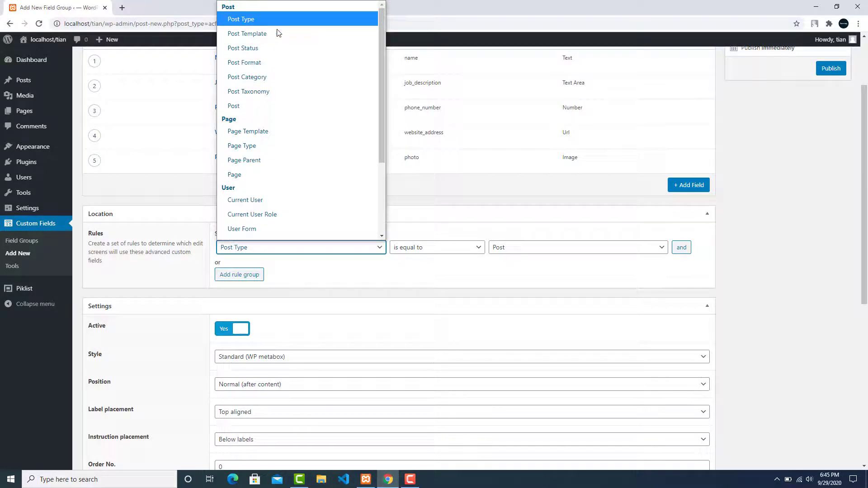
{"action": "left_click", "coordinate": [277, 34]}
{"action": "left_click", "coordinate": [274, 249]}
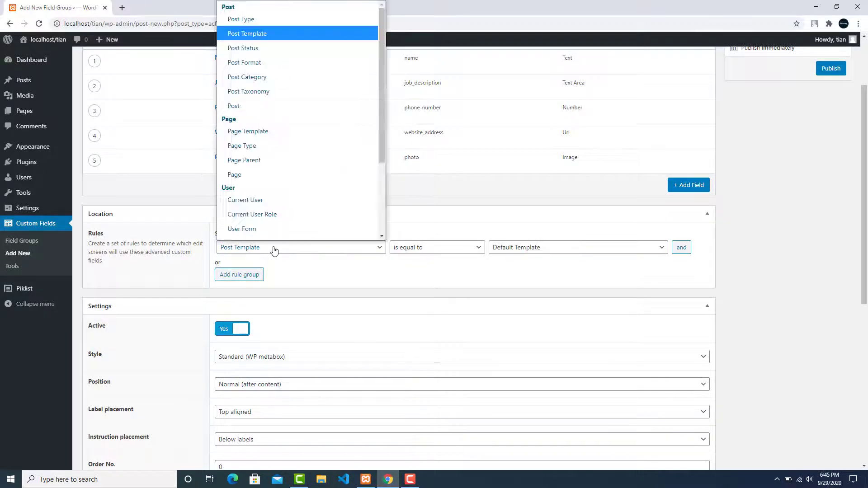
{"action": "left_click", "coordinate": [281, 120]}
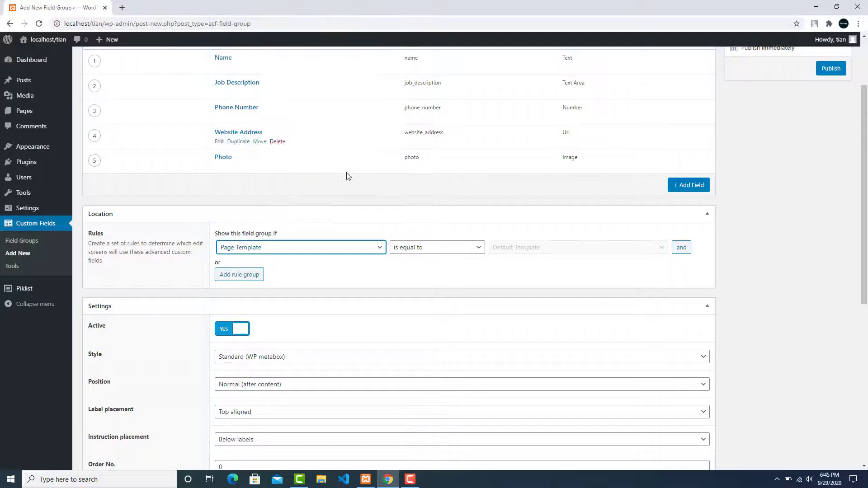
{"action": "left_click", "coordinate": [347, 247]}
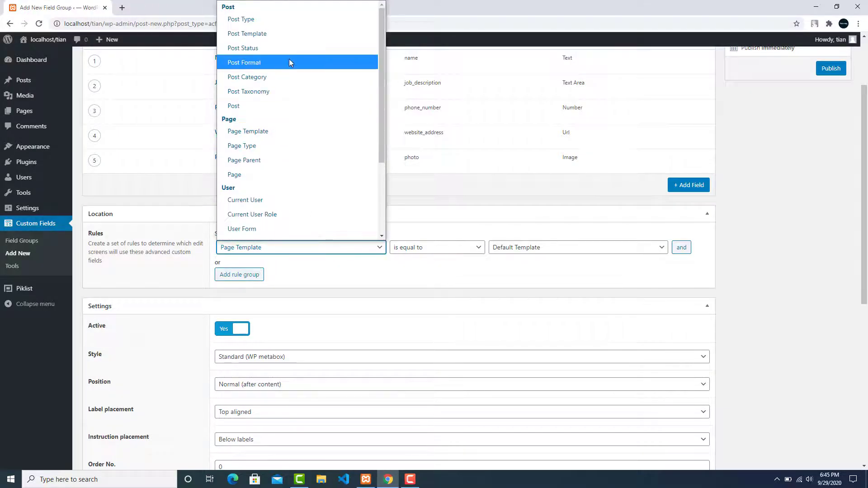
{"action": "left_click", "coordinate": [291, 19]}
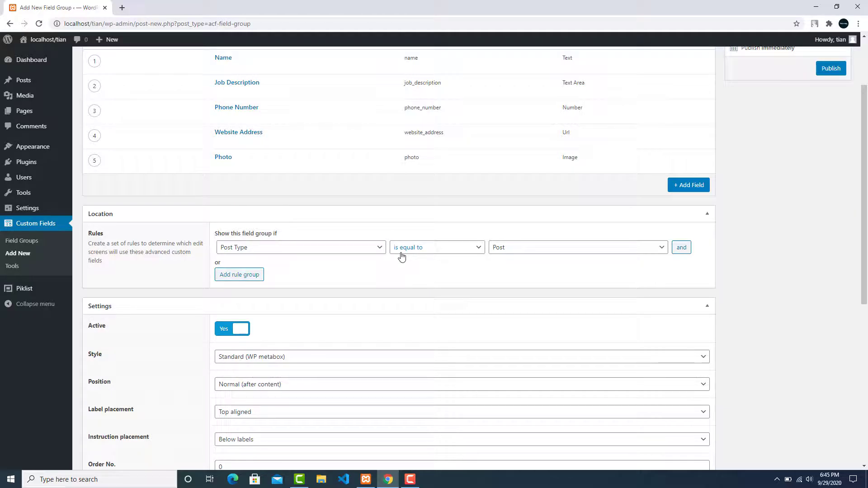
{"action": "scroll", "coordinate": [475, 225], "scroll_direction": "up", "scroll_amount": 2}
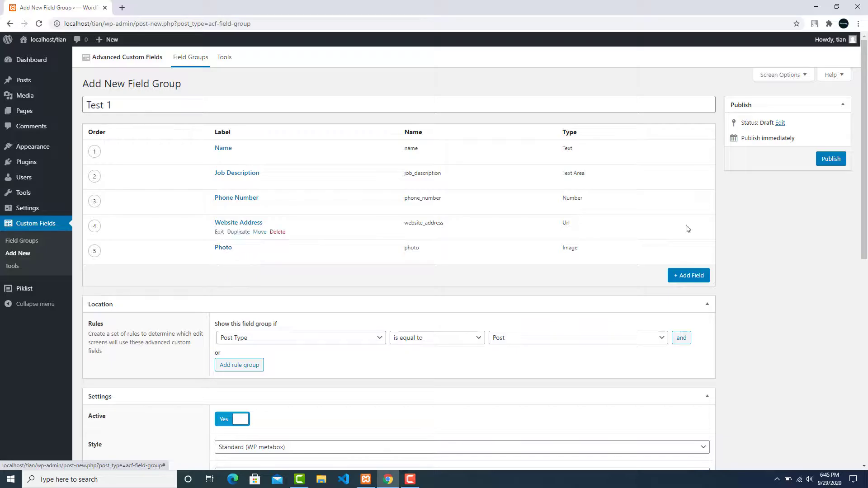
{"action": "mouse_move", "coordinate": [284, 83]}
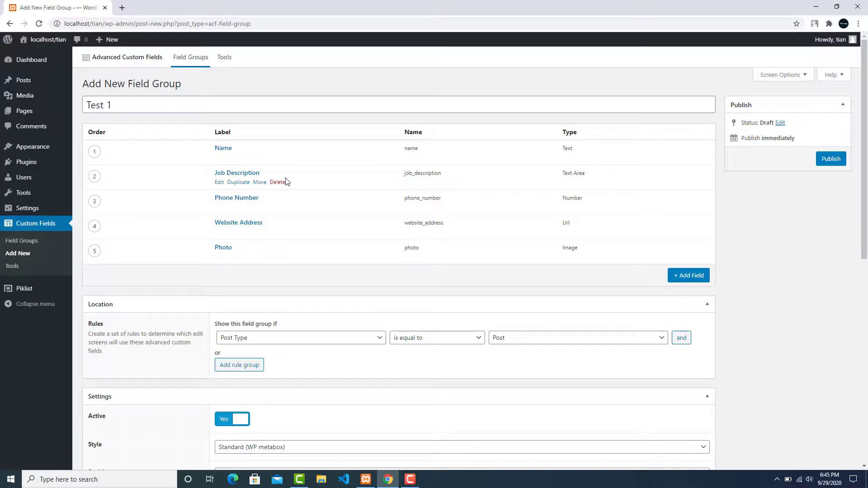
- Publish the Test 1 field group and return to the field groups list
{"action": "left_click", "coordinate": [829, 162]}
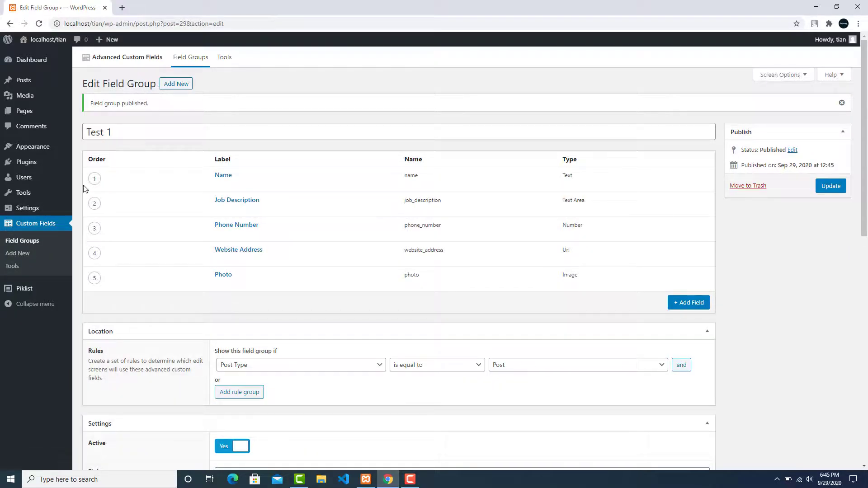
{"action": "left_click", "coordinate": [33, 226]}
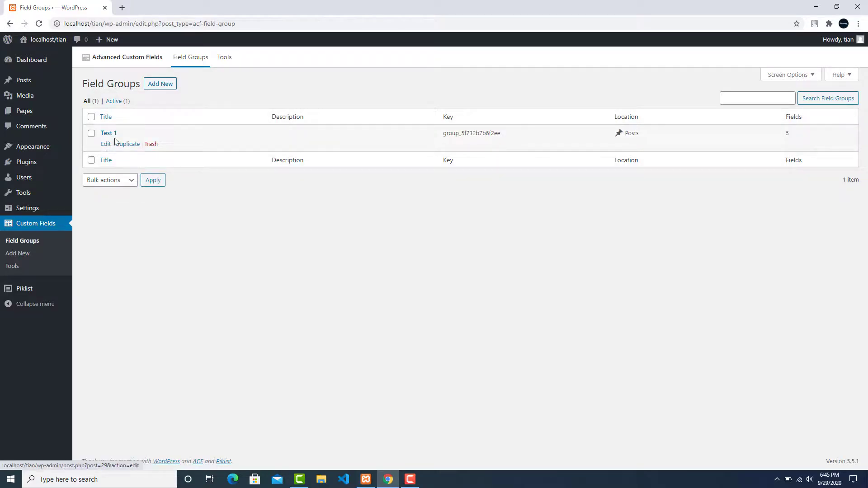
{"action": "mouse_move", "coordinate": [25, 95]}
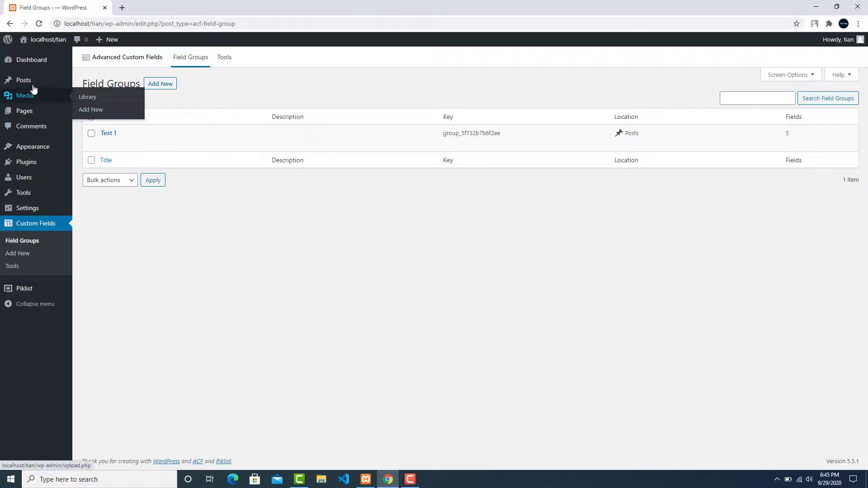
- Edit the Sample Text post and check its Name, Job Description, Phone Number, Website Address fields
{"action": "left_click", "coordinate": [85, 84]}
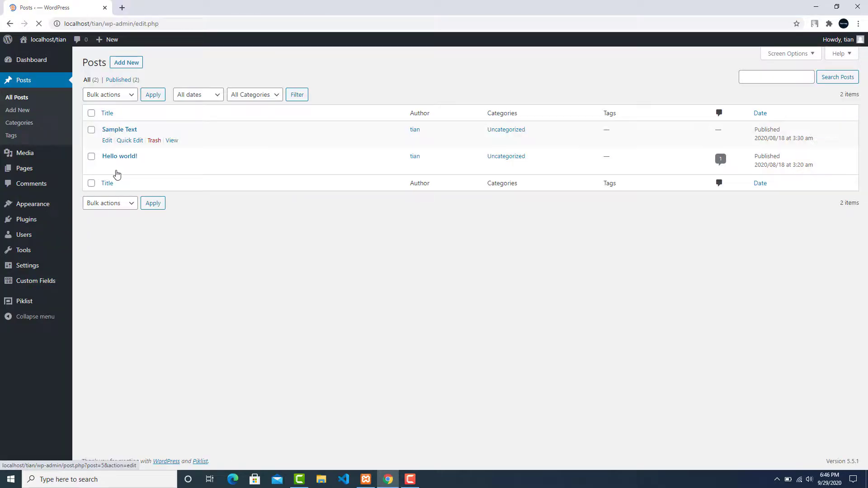
{"action": "left_click", "coordinate": [110, 130]}
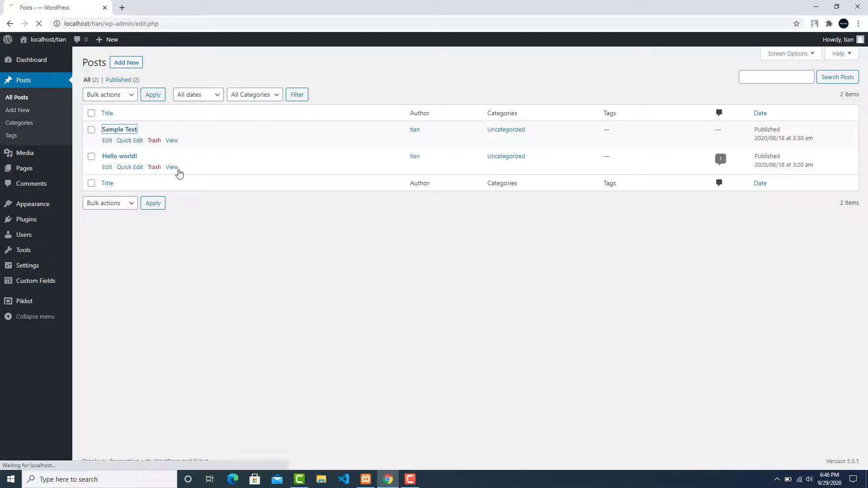
{"action": "scroll", "coordinate": [224, 204], "scroll_direction": "down", "scroll_amount": 1}
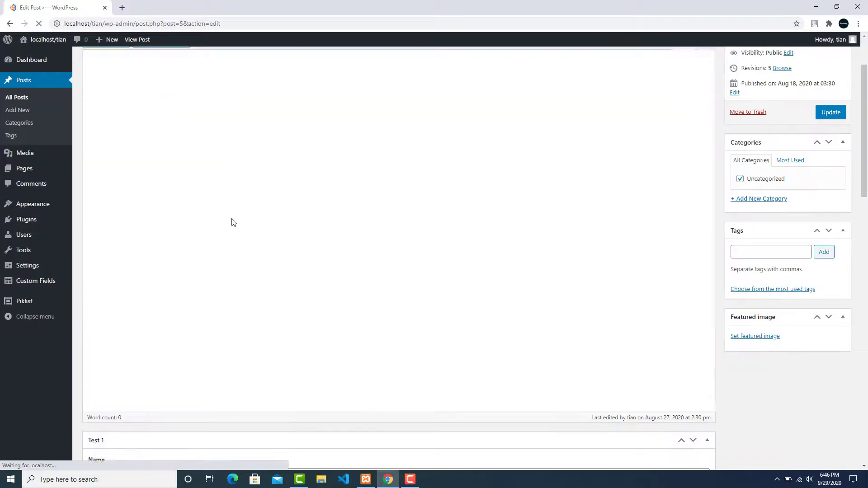
{"action": "scroll", "coordinate": [231, 222], "scroll_direction": "down", "scroll_amount": 3}
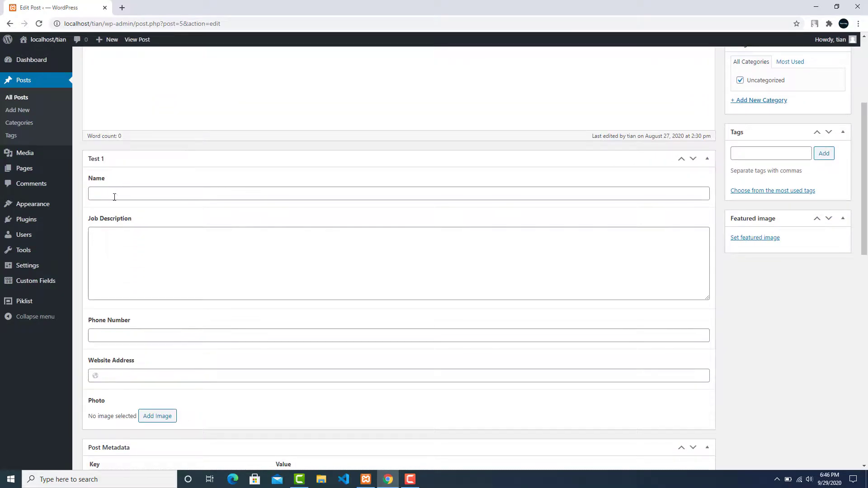
{"action": "left_click", "coordinate": [119, 195]}
{"action": "left_click", "coordinate": [148, 245]}
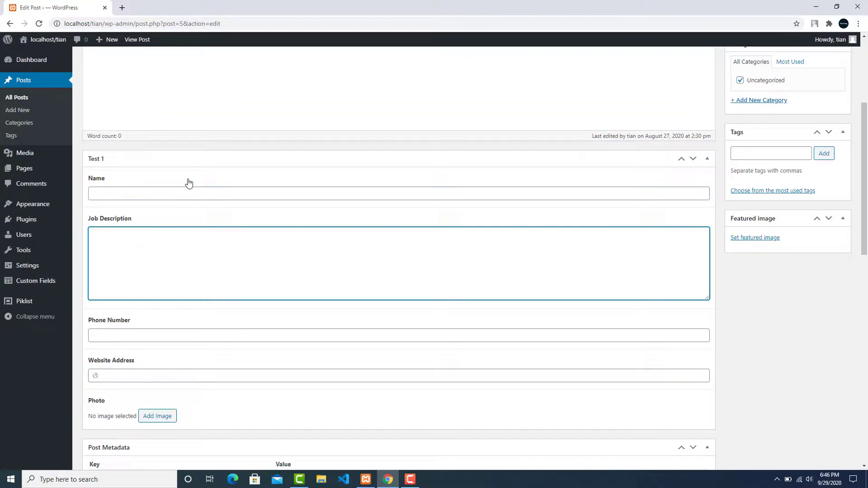
{"action": "left_click", "coordinate": [190, 193]}
{"action": "left_click", "coordinate": [140, 335]}
{"action": "scroll", "coordinate": [179, 307], "scroll_direction": "down", "scroll_amount": 1}
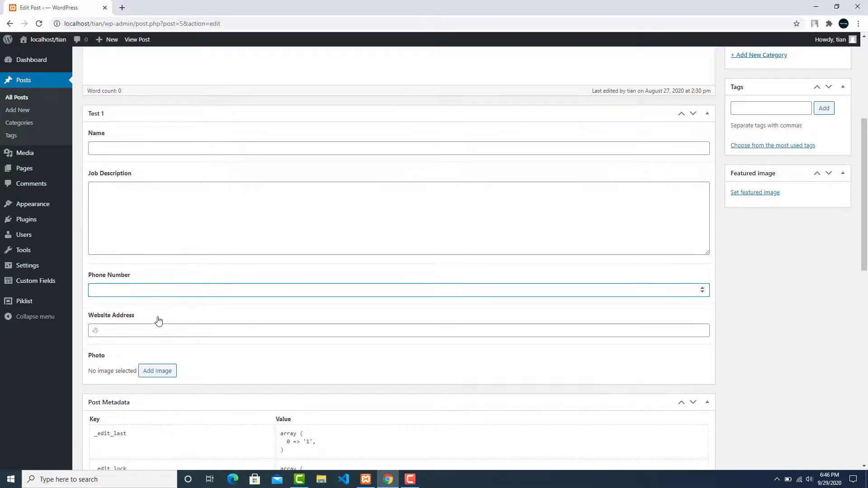
{"action": "left_click", "coordinate": [138, 332]}
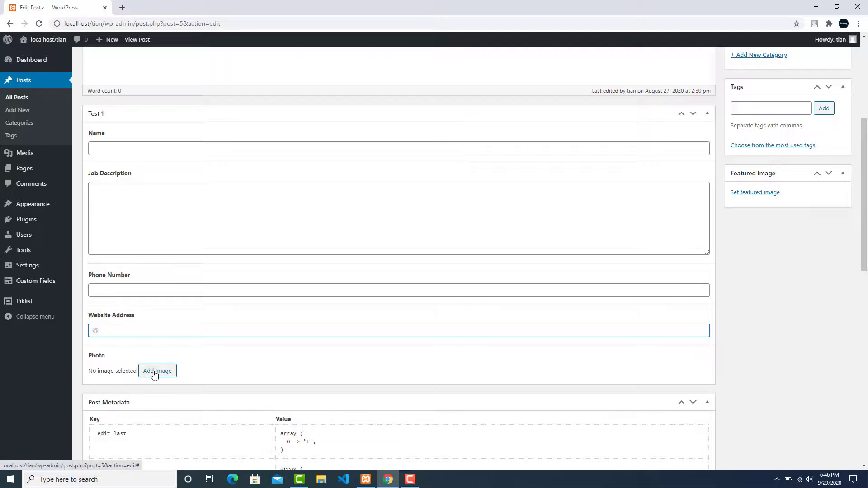
{"action": "scroll", "coordinate": [155, 367], "scroll_direction": "down", "scroll_amount": 2}
{"action": "scroll", "coordinate": [155, 351], "scroll_direction": "down", "scroll_amount": 2}
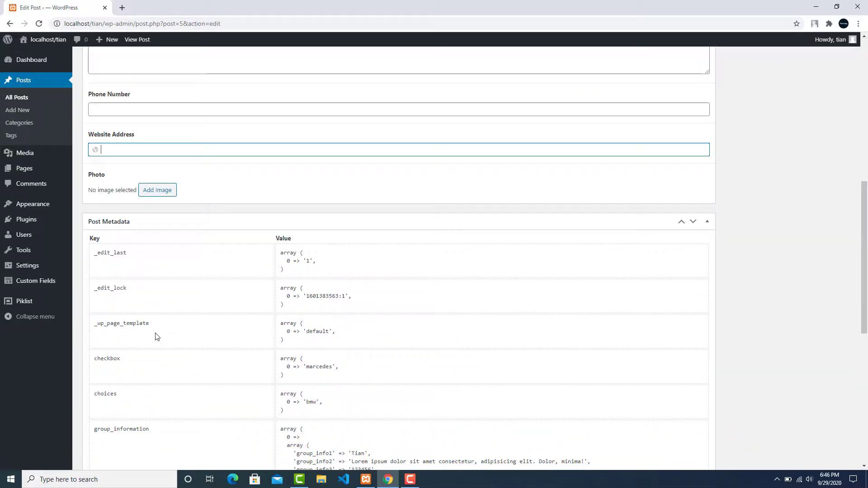
{"action": "scroll", "coordinate": [155, 335], "scroll_direction": "down", "scroll_amount": 2}
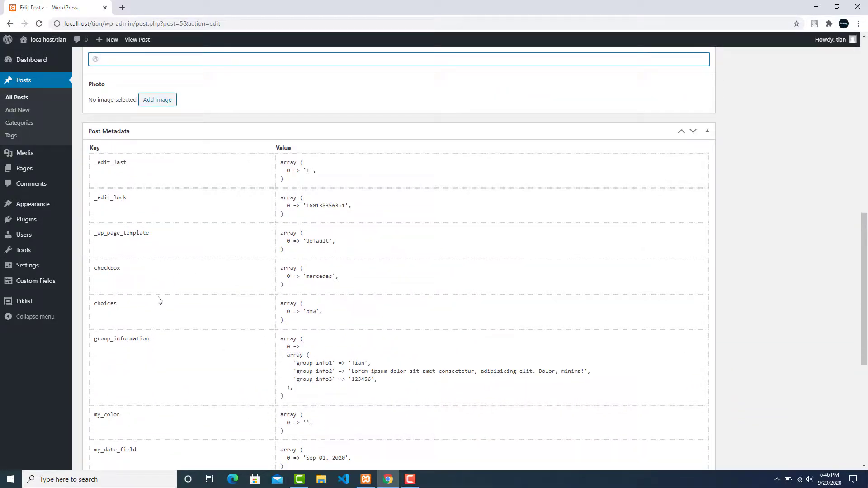
{"action": "scroll", "coordinate": [157, 300], "scroll_direction": "down", "scroll_amount": 3}
{"action": "scroll", "coordinate": [158, 303], "scroll_direction": "down", "scroll_amount": 2}
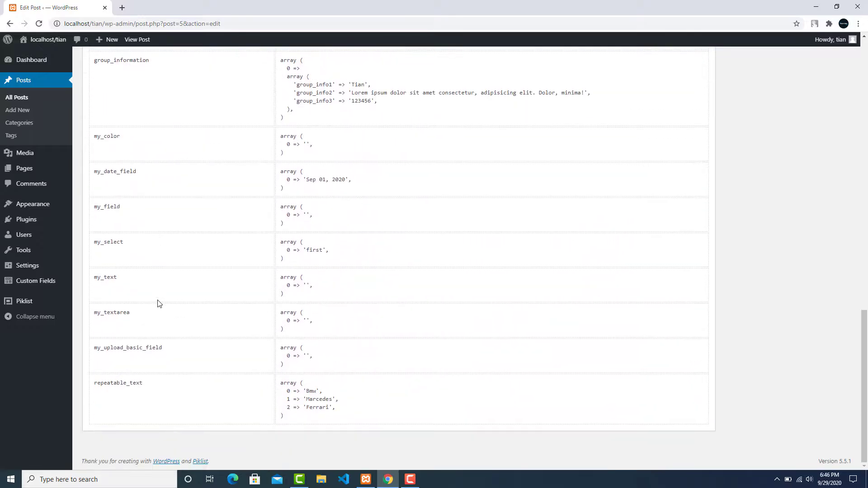
{"action": "scroll", "coordinate": [159, 303], "scroll_direction": "up", "scroll_amount": 5}
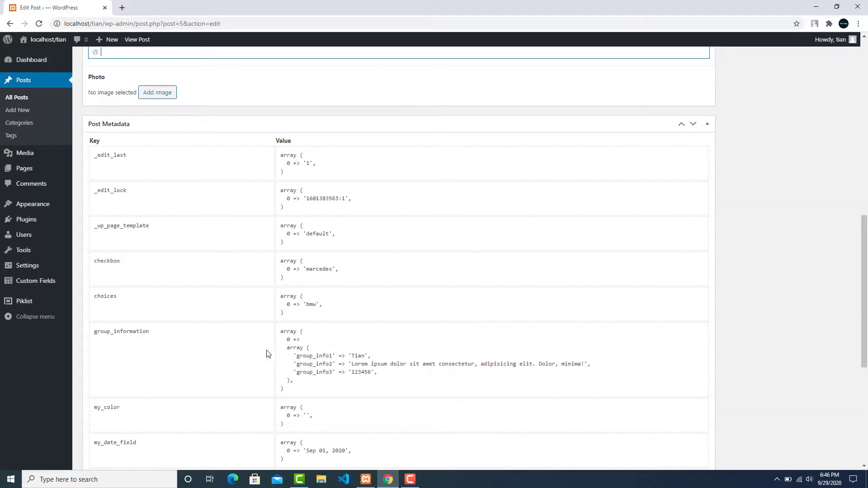
{"action": "scroll", "coordinate": [240, 333], "scroll_direction": "up", "scroll_amount": 3}
{"action": "scroll", "coordinate": [241, 333], "scroll_direction": "up", "scroll_amount": 3}
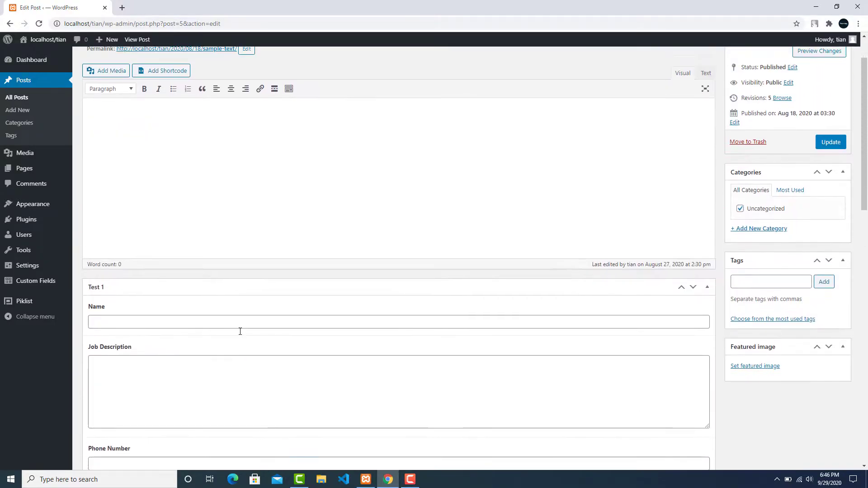
{"action": "scroll", "coordinate": [240, 331], "scroll_direction": "up", "scroll_amount": 1}
{"action": "scroll", "coordinate": [241, 331], "scroll_direction": "down", "scroll_amount": 10}
{"action": "scroll", "coordinate": [240, 333], "scroll_direction": "down", "scroll_amount": 2}
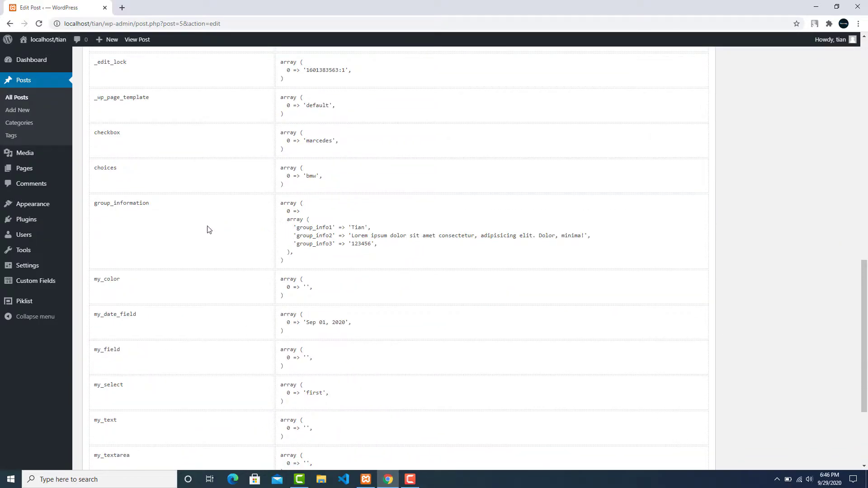
{"action": "scroll", "coordinate": [157, 251], "scroll_direction": "up", "scroll_amount": 1}
{"action": "scroll", "coordinate": [151, 236], "scroll_direction": "down", "scroll_amount": 2}
{"action": "scroll", "coordinate": [151, 240], "scroll_direction": "down", "scroll_amount": 1}
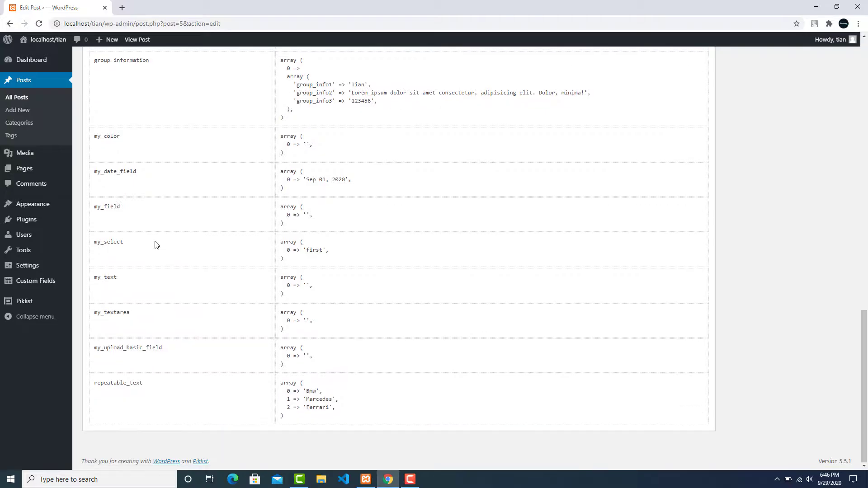
{"action": "scroll", "coordinate": [170, 247], "scroll_direction": "up", "scroll_amount": 3}
{"action": "scroll", "coordinate": [170, 248], "scroll_direction": "up", "scroll_amount": 2}
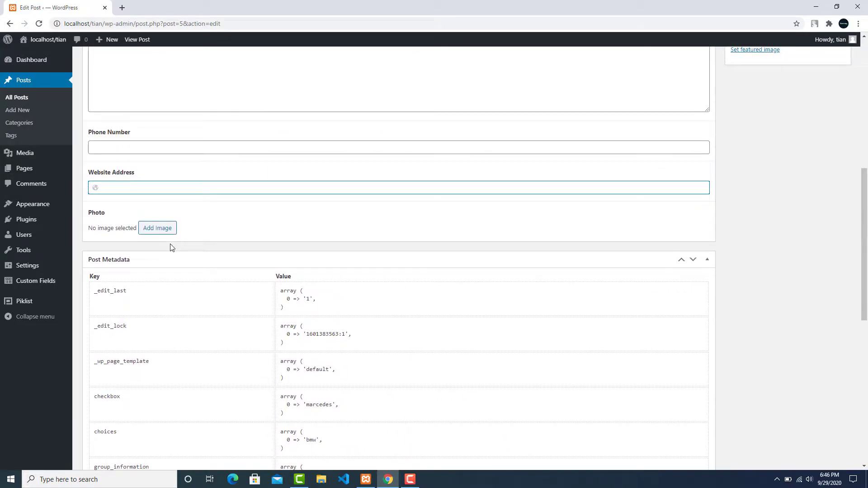
{"action": "scroll", "coordinate": [171, 248], "scroll_direction": "up", "scroll_amount": 3}
{"action": "scroll", "coordinate": [170, 247], "scroll_direction": "up", "scroll_amount": 2}
{"action": "scroll", "coordinate": [171, 247], "scroll_direction": "up", "scroll_amount": 1}
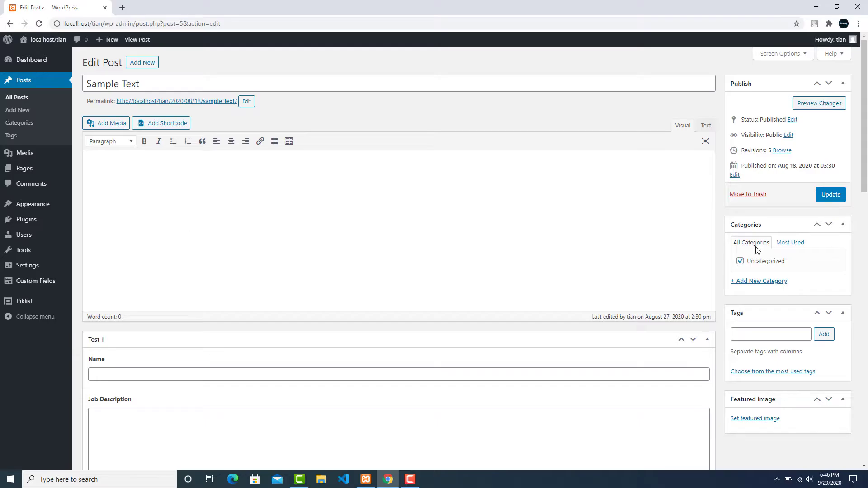
{"action": "scroll", "coordinate": [141, 267], "scroll_direction": "down", "scroll_amount": 3}
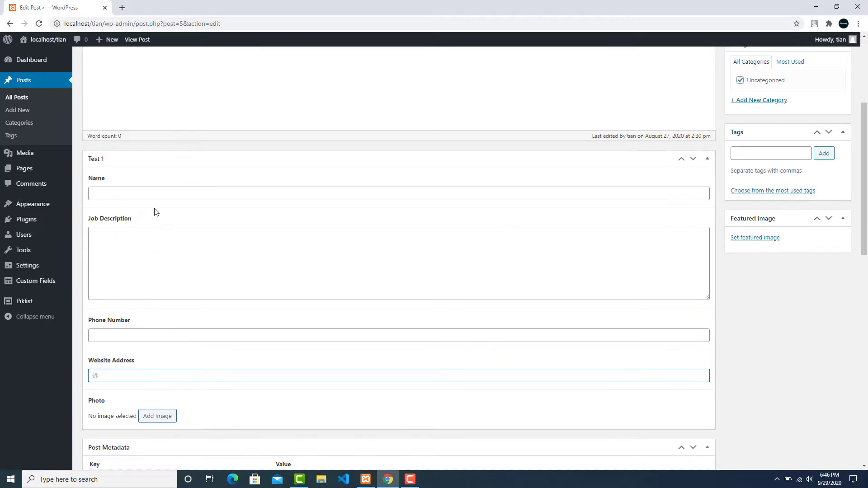
{"action": "scroll", "coordinate": [229, 294], "scroll_direction": "up", "scroll_amount": 3}
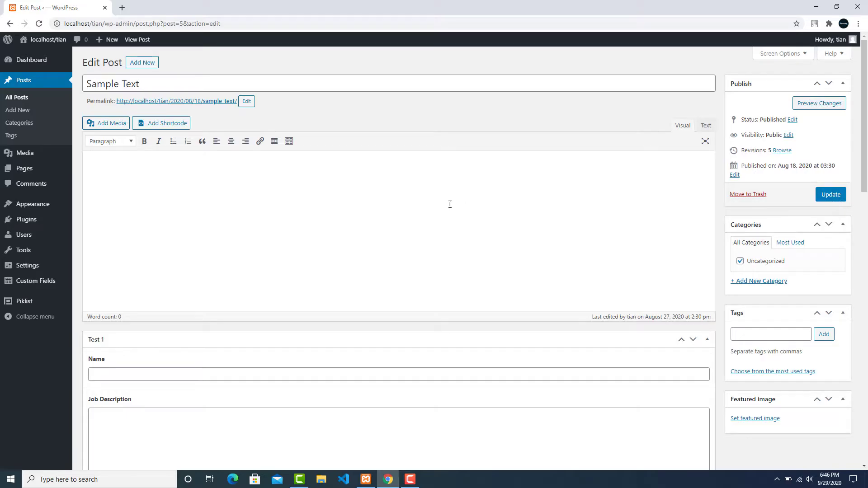
{"action": "scroll", "coordinate": [356, 227], "scroll_direction": "down", "scroll_amount": 3}
{"action": "scroll", "coordinate": [357, 232], "scroll_direction": "up", "scroll_amount": 3}
{"action": "scroll", "coordinate": [364, 233], "scroll_direction": "down", "scroll_amount": 3}
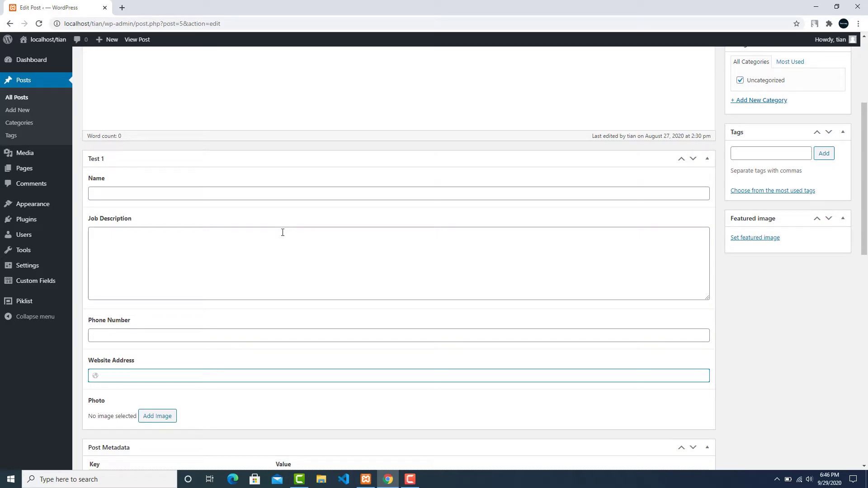
{"action": "scroll", "coordinate": [283, 233], "scroll_direction": "up", "scroll_amount": 3}
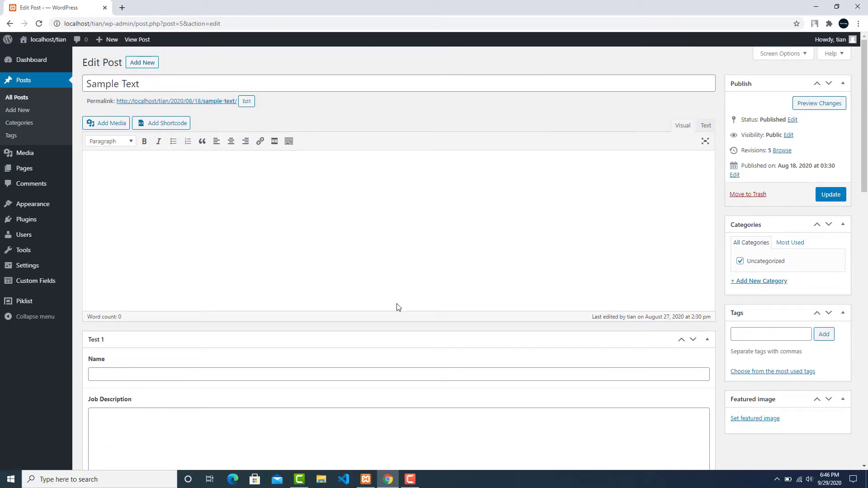